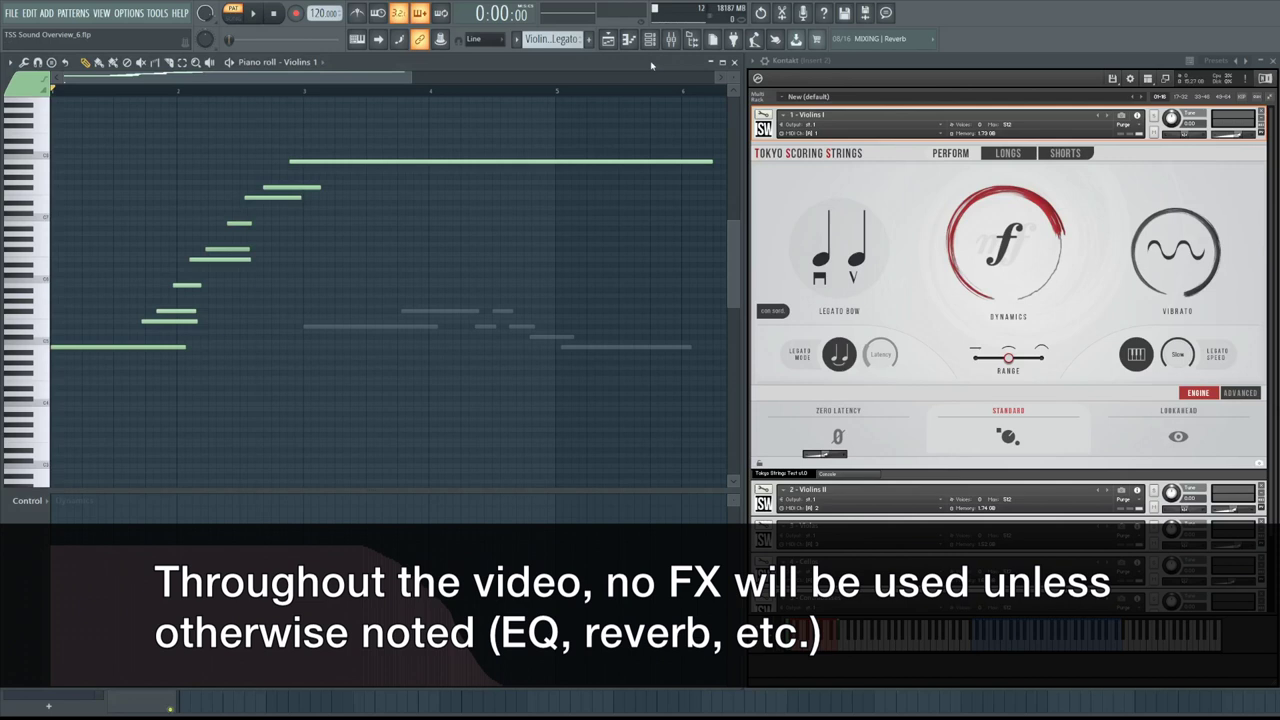
Step: Play the Violins 1 Slow Legato pattern through Tokyo Scoring Strings
key("space")
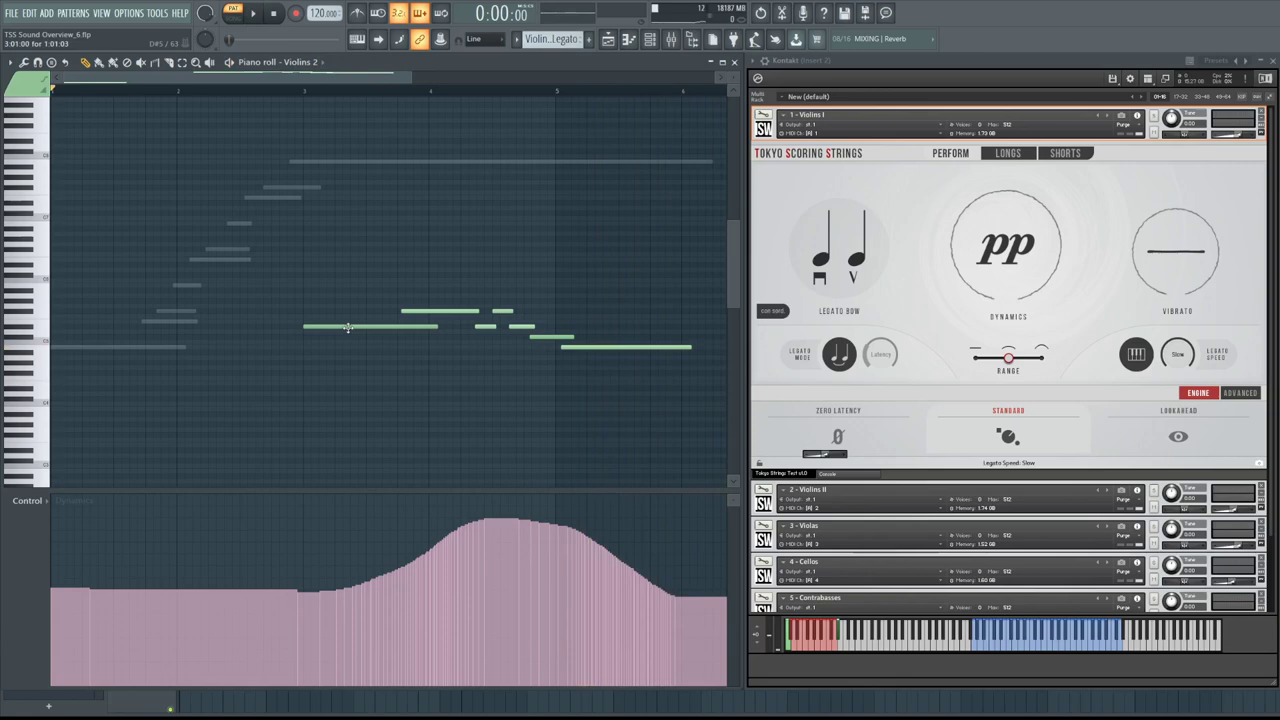
Step: Play the Violins 1 Spiccato clip from the Playlist, then bring up the Slowish Mid Dynamics pattern
key("F5")
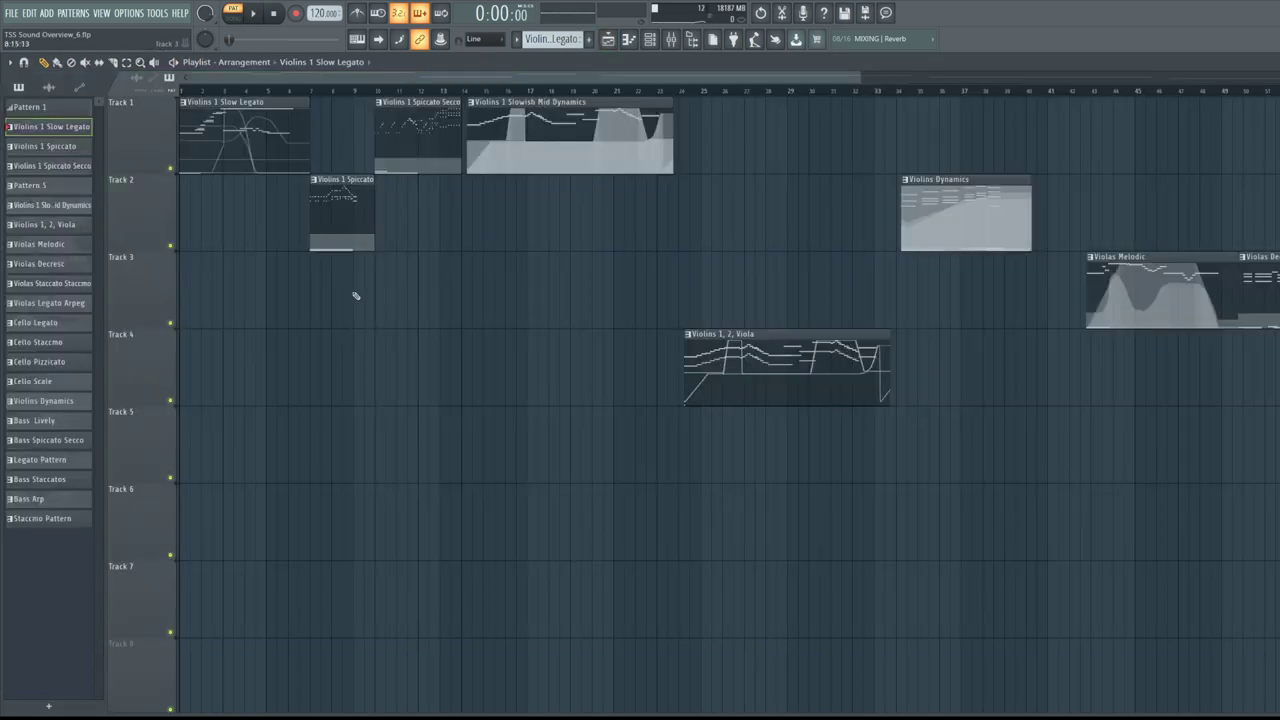
double_click(353, 203)
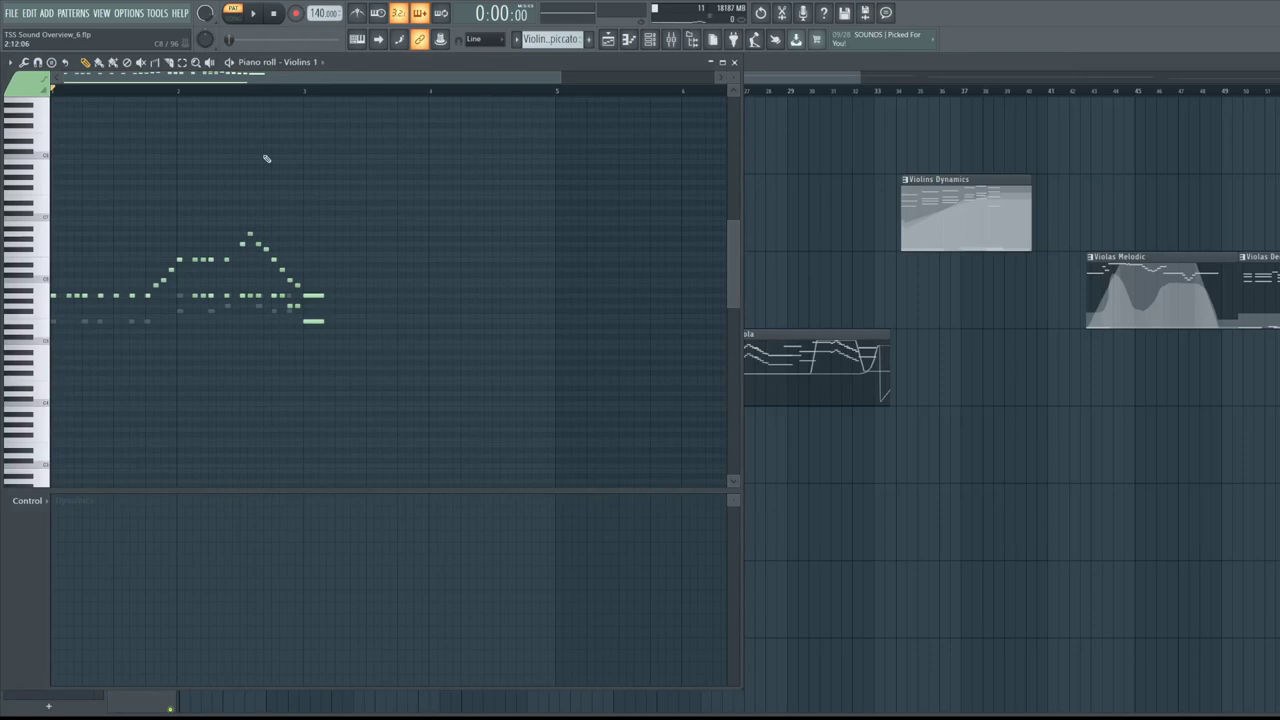
scroll(317, 120, "up", 3)
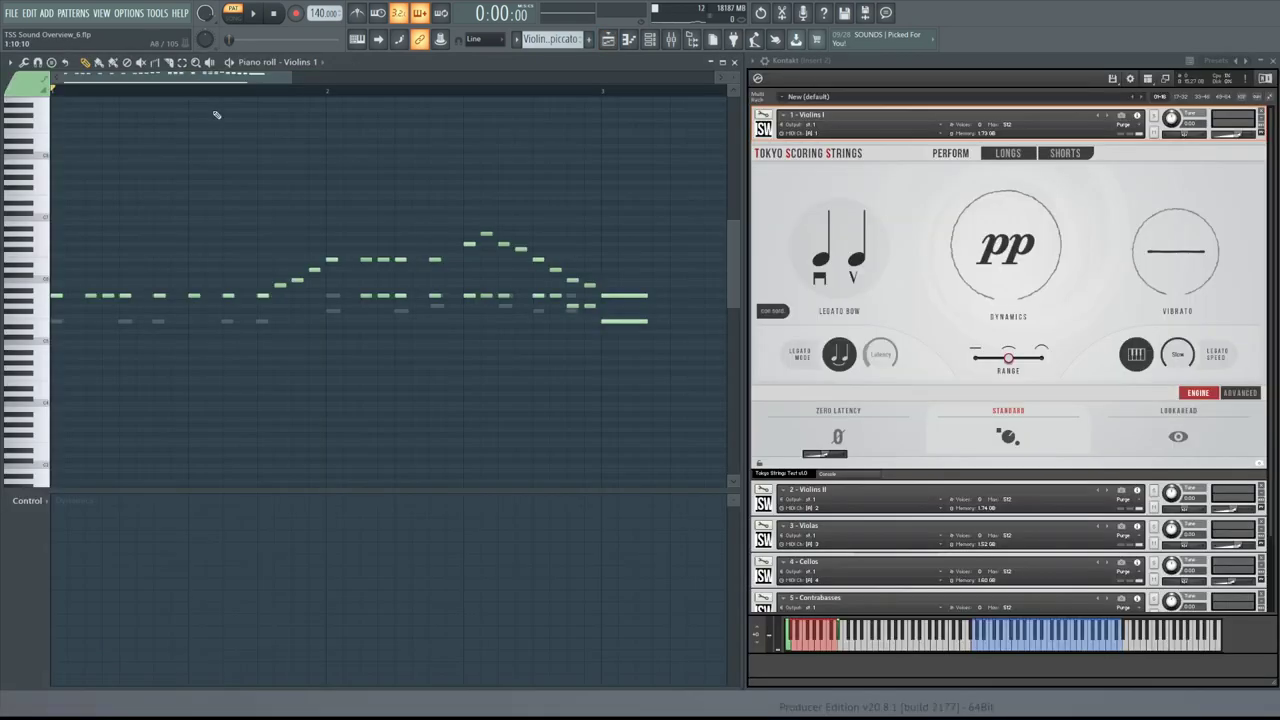
key("space")
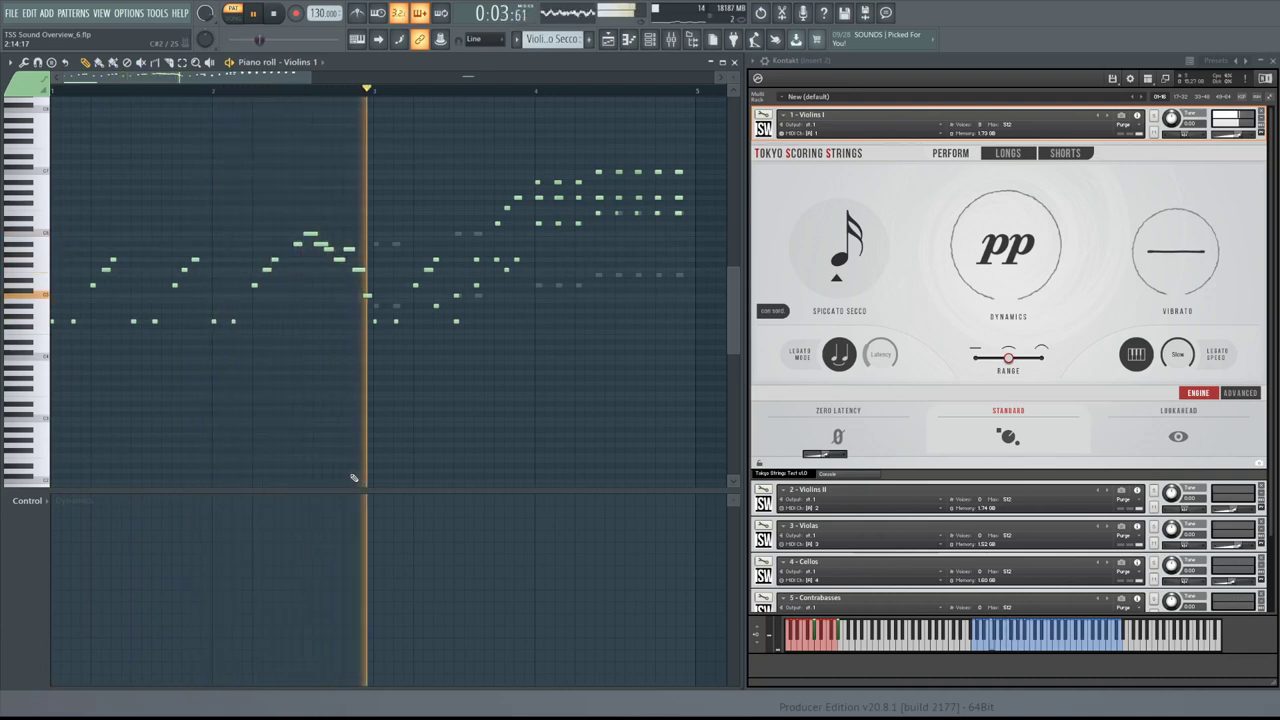
double_click(560, 287)
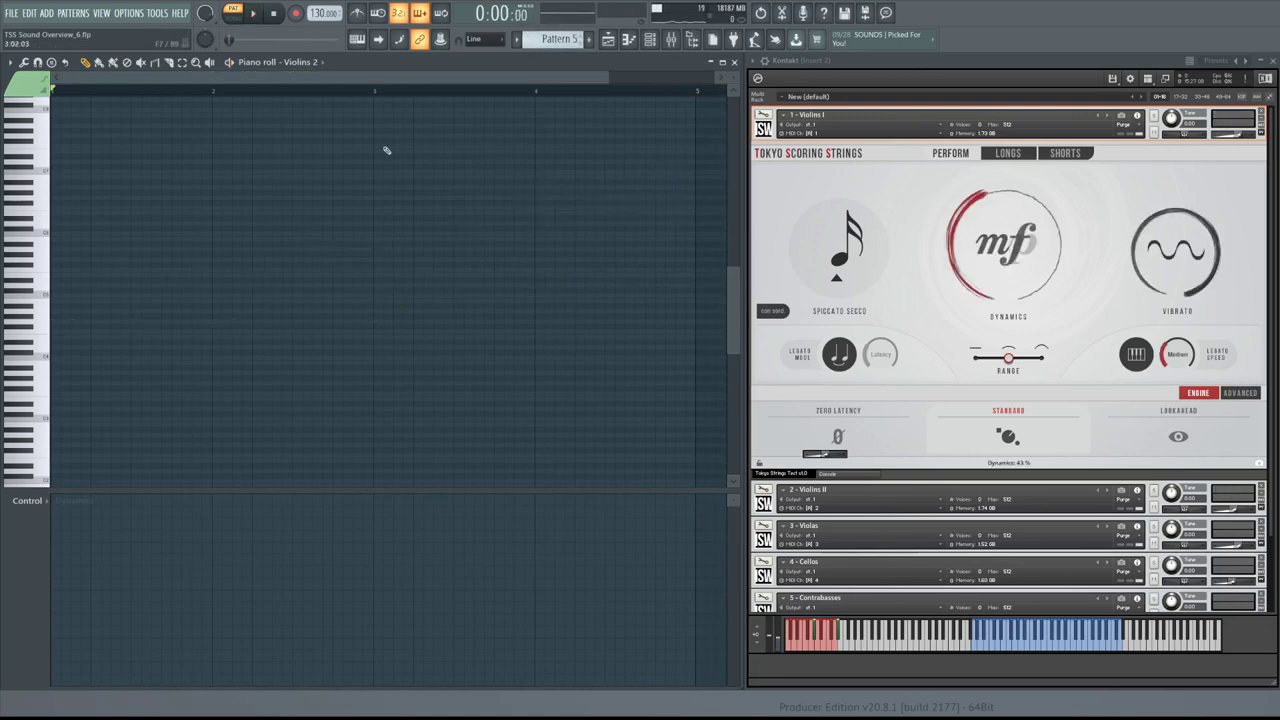
scroll(366, 166, "down", 5)
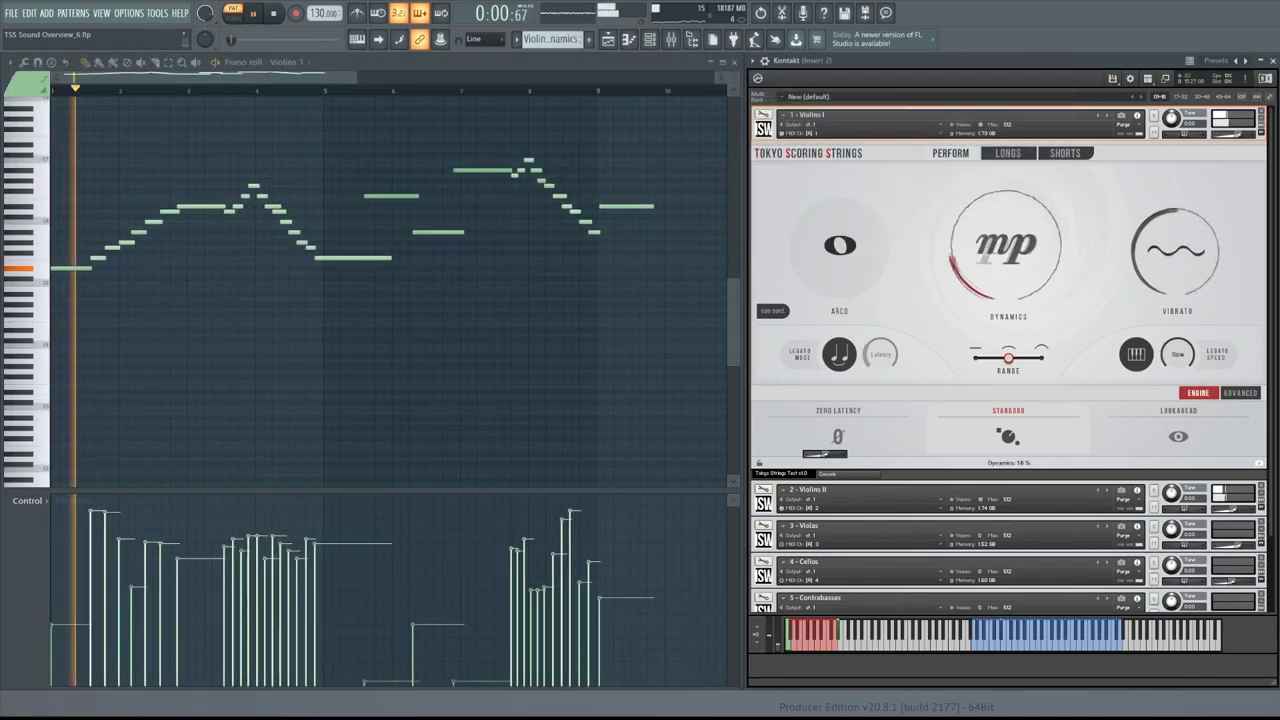
Step: Show the Vibrato automation curve in the control lane under the Violins 1 melody
left_click(27, 500)
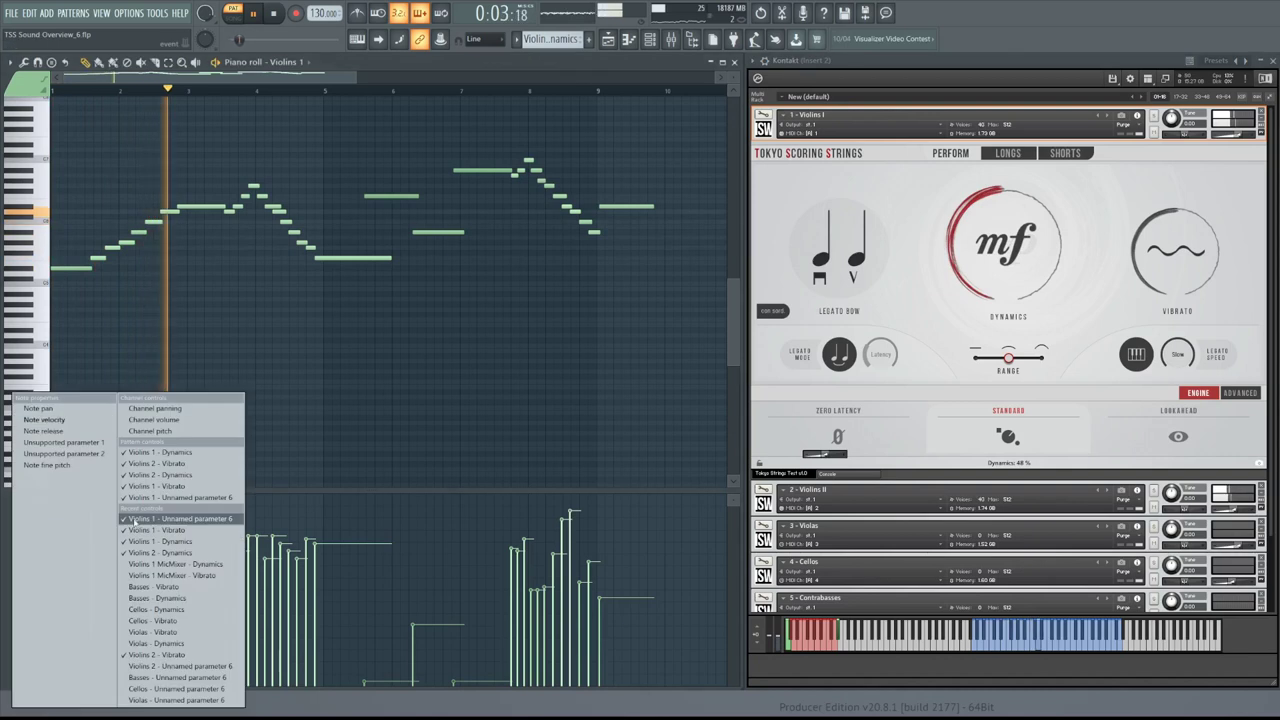
left_click(176, 466)
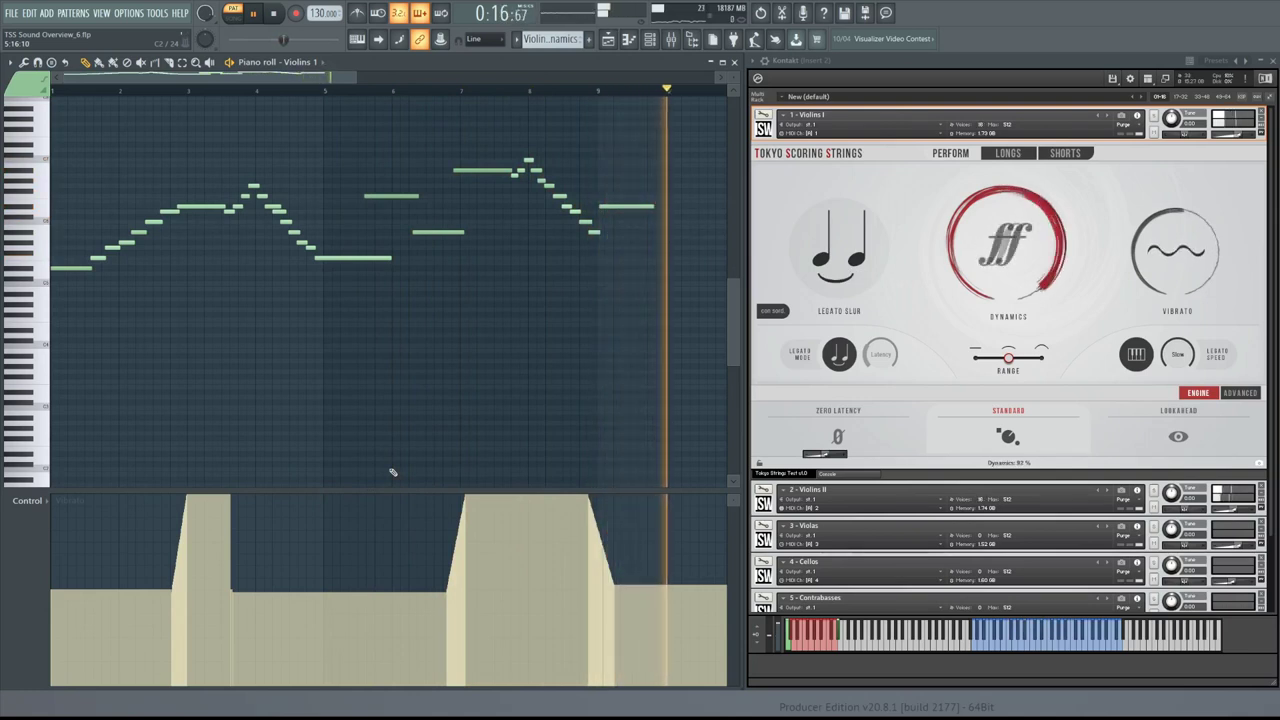
Step: Stop playback, select the Violins 1, 2, Viola pattern and play it
key("space")
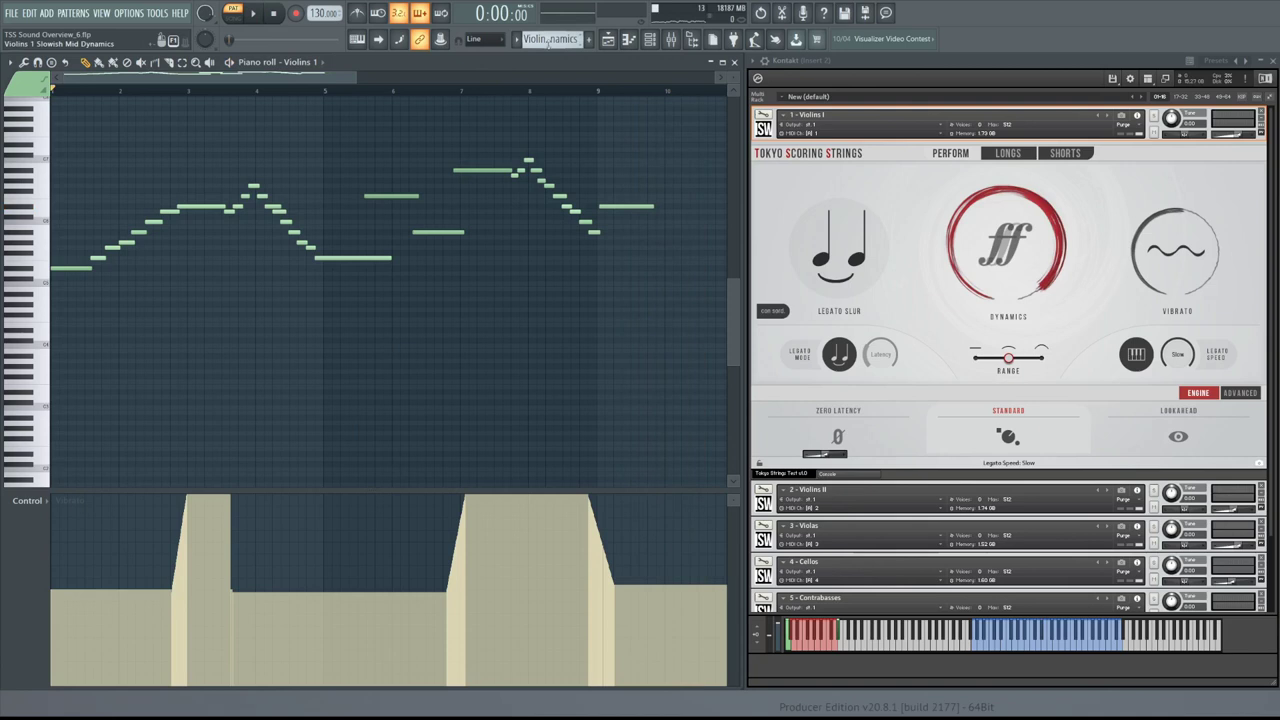
scroll(549, 40, "down", 1)
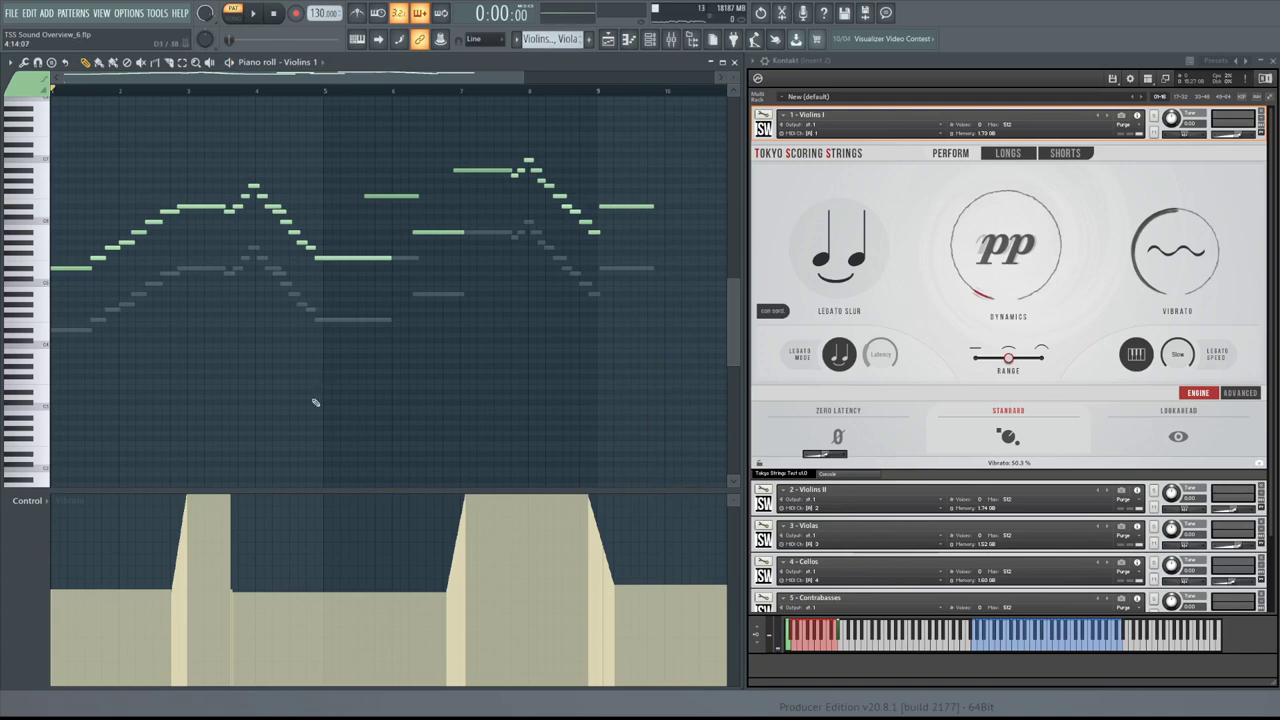
key("space")
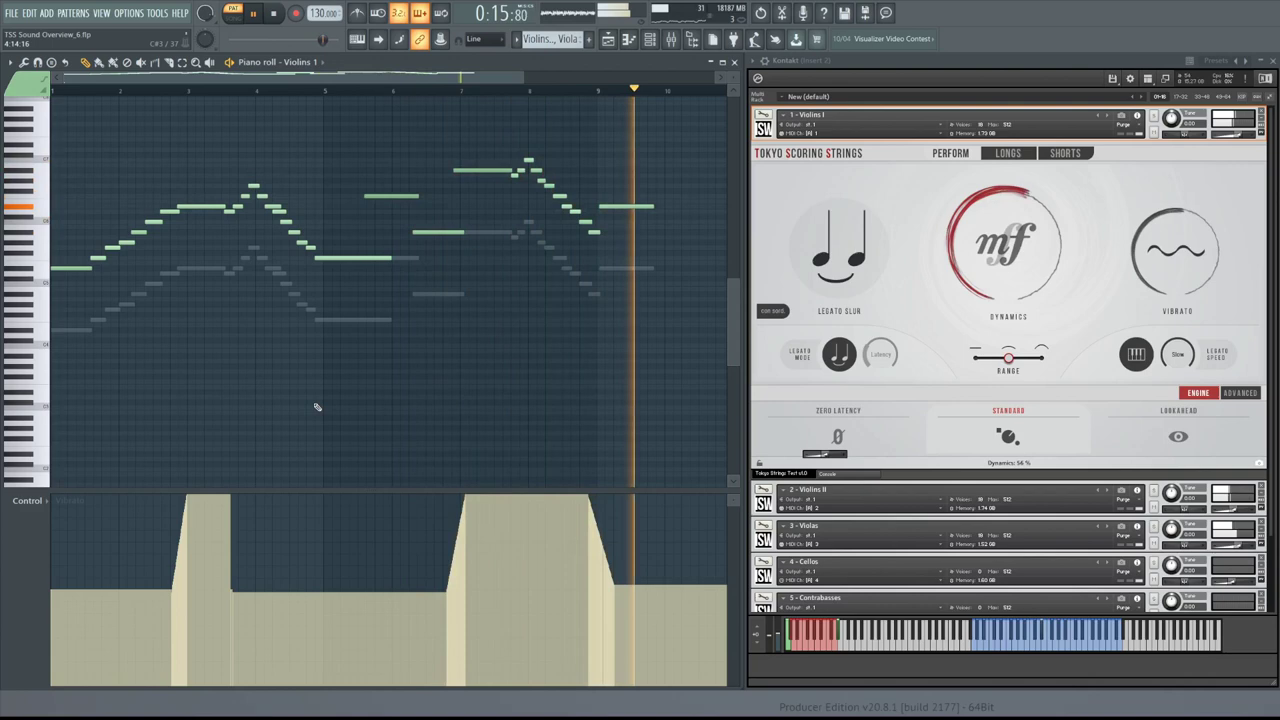
Step: Play the strings through the Seventh Heaven reverb on mixer insert 2
key("space")
key("F9")
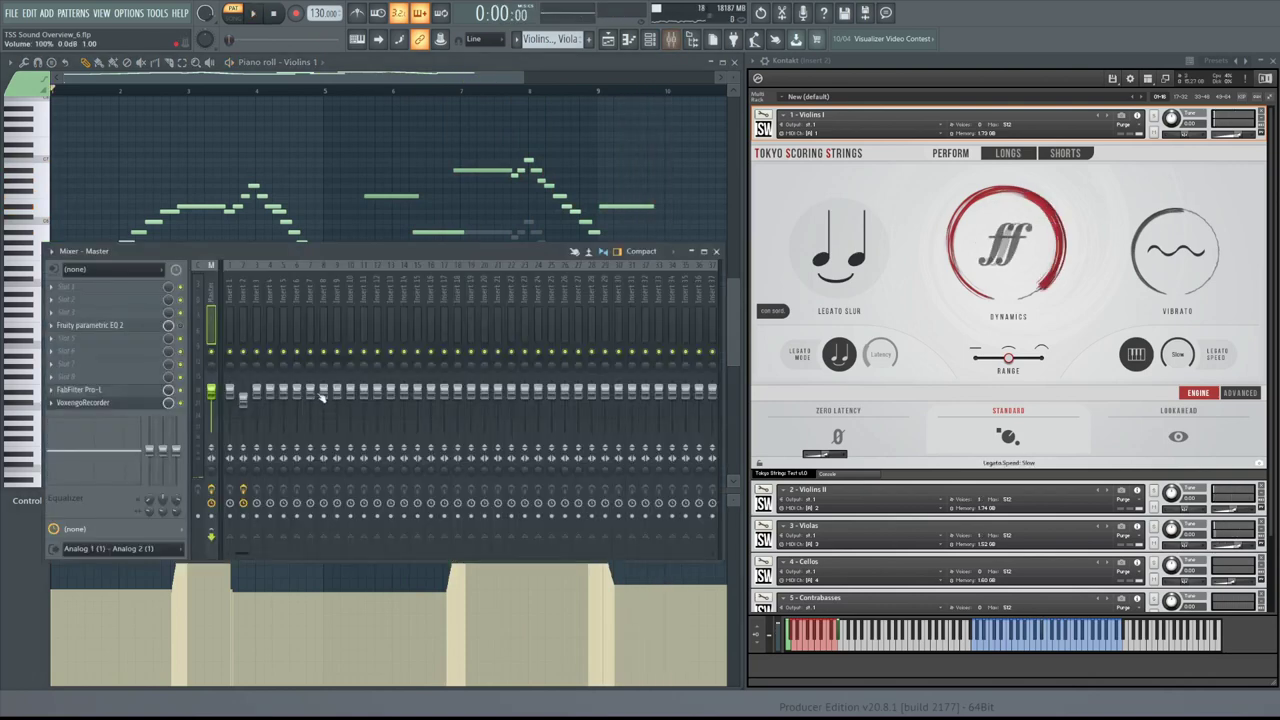
left_click(243, 292)
left_click(100, 364)
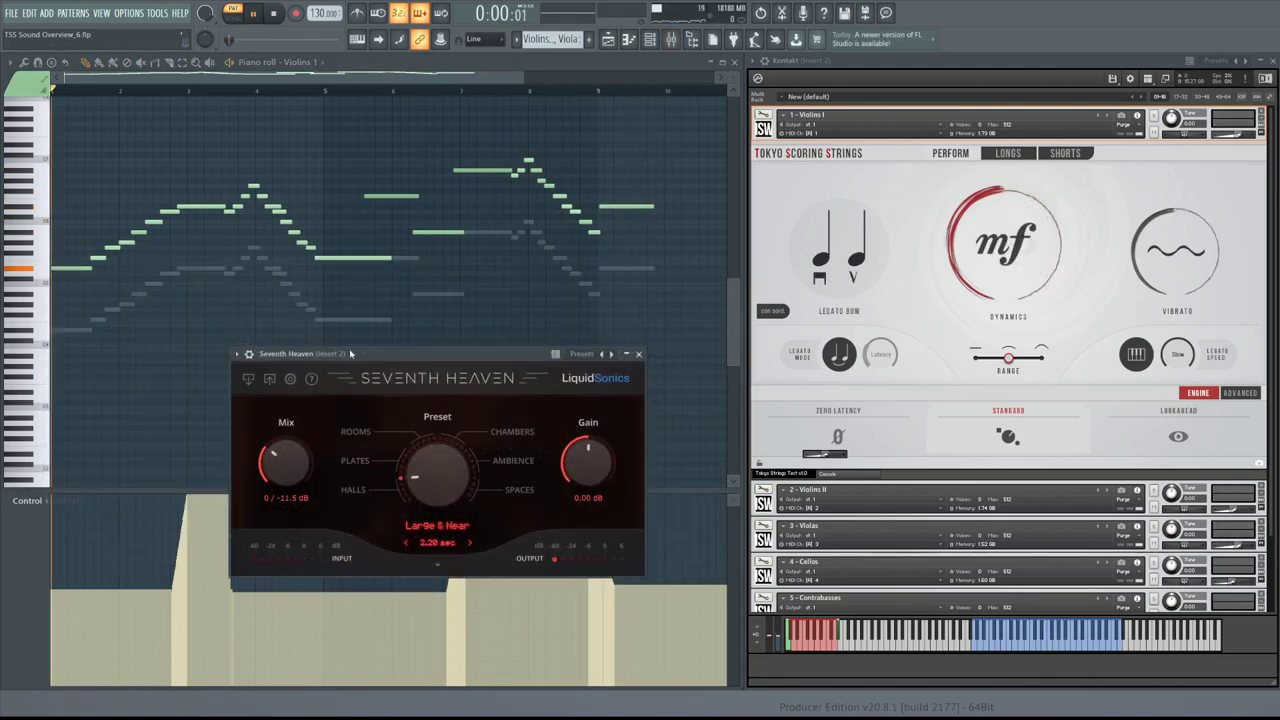
key("space")
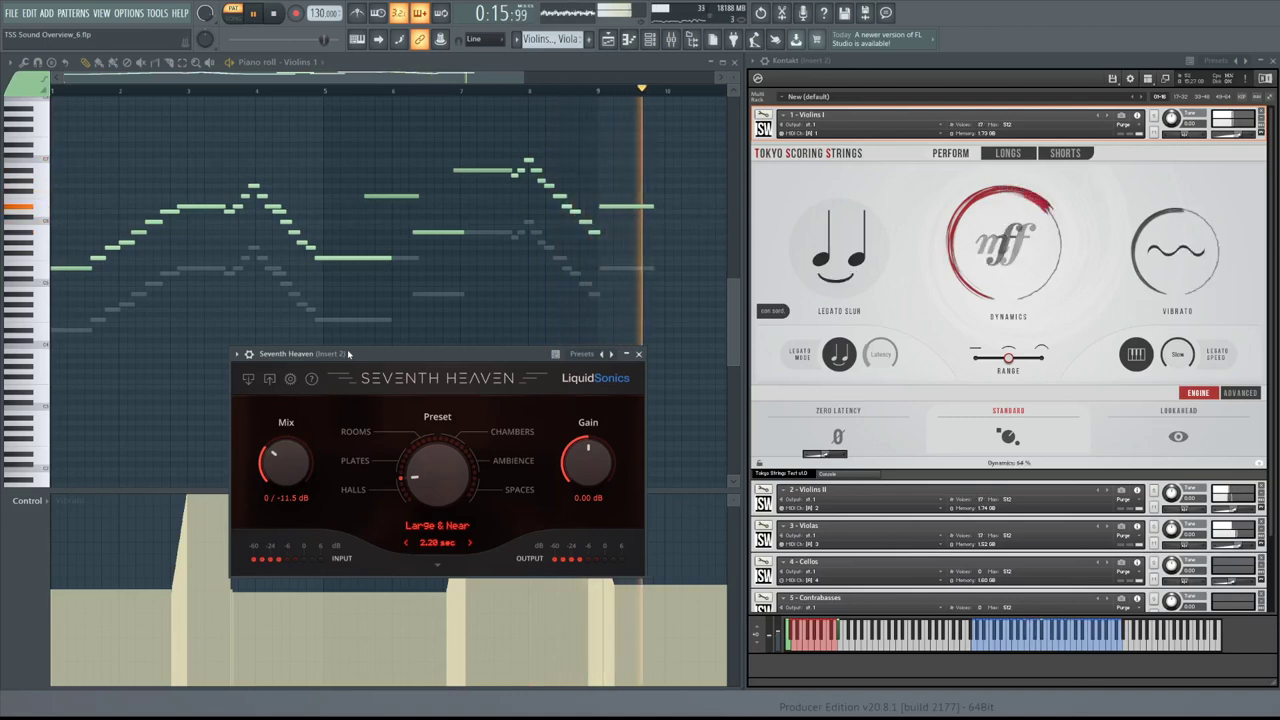
Step: Play the strings again through the LexRandomHall reverb on insert 2
key("space")
key("F9")
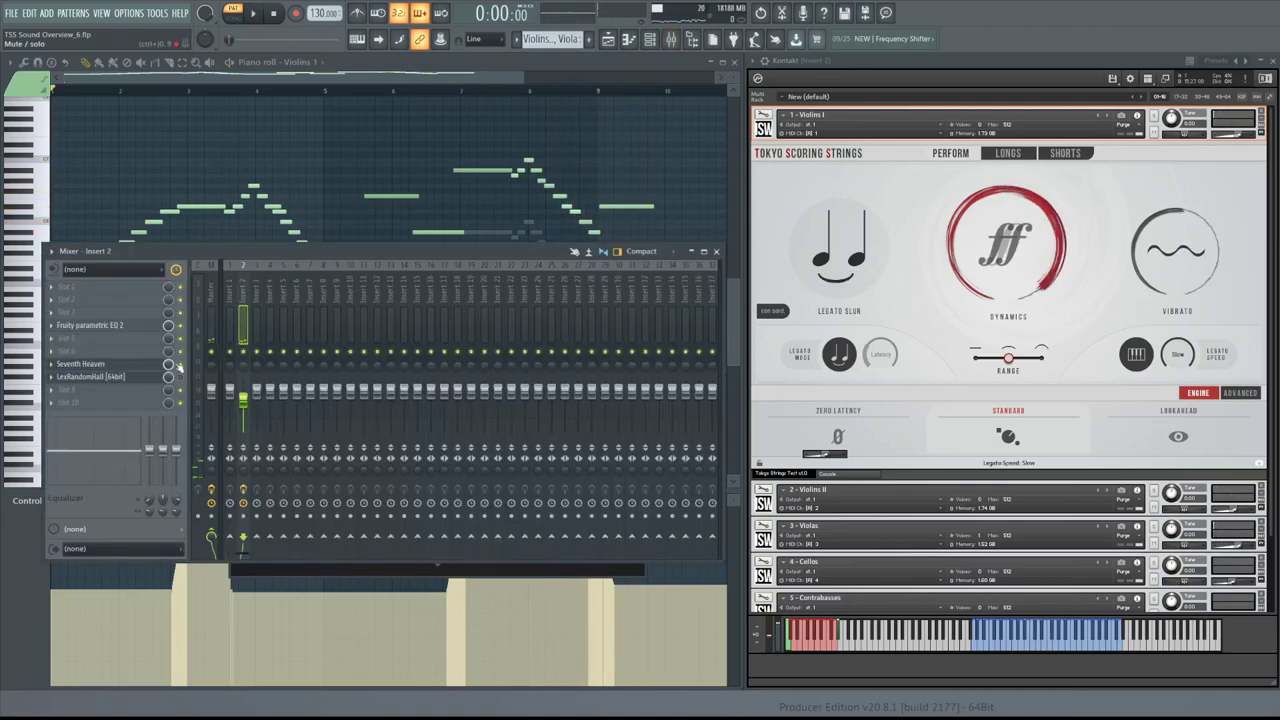
left_click(100, 376)
key("space")
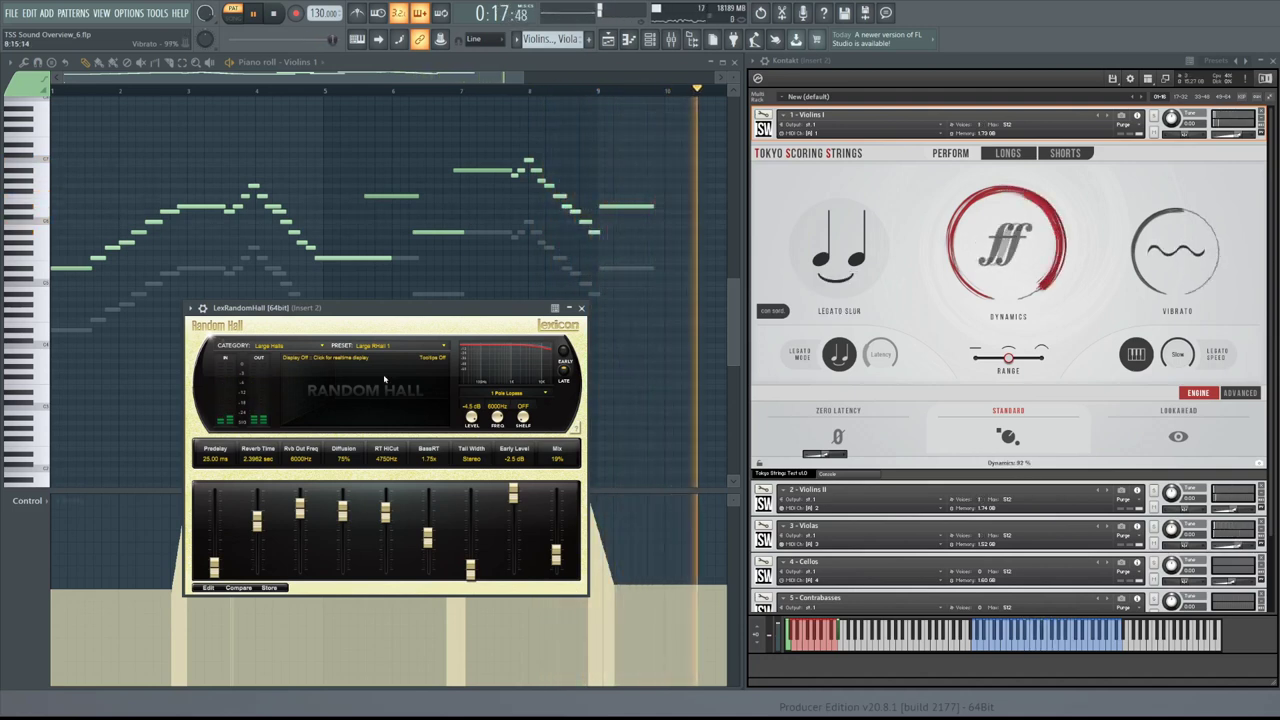
Step: Close the reverb window and audition Pattern 27's short legato phrase with Extra Legato Bow
left_click(124, 673)
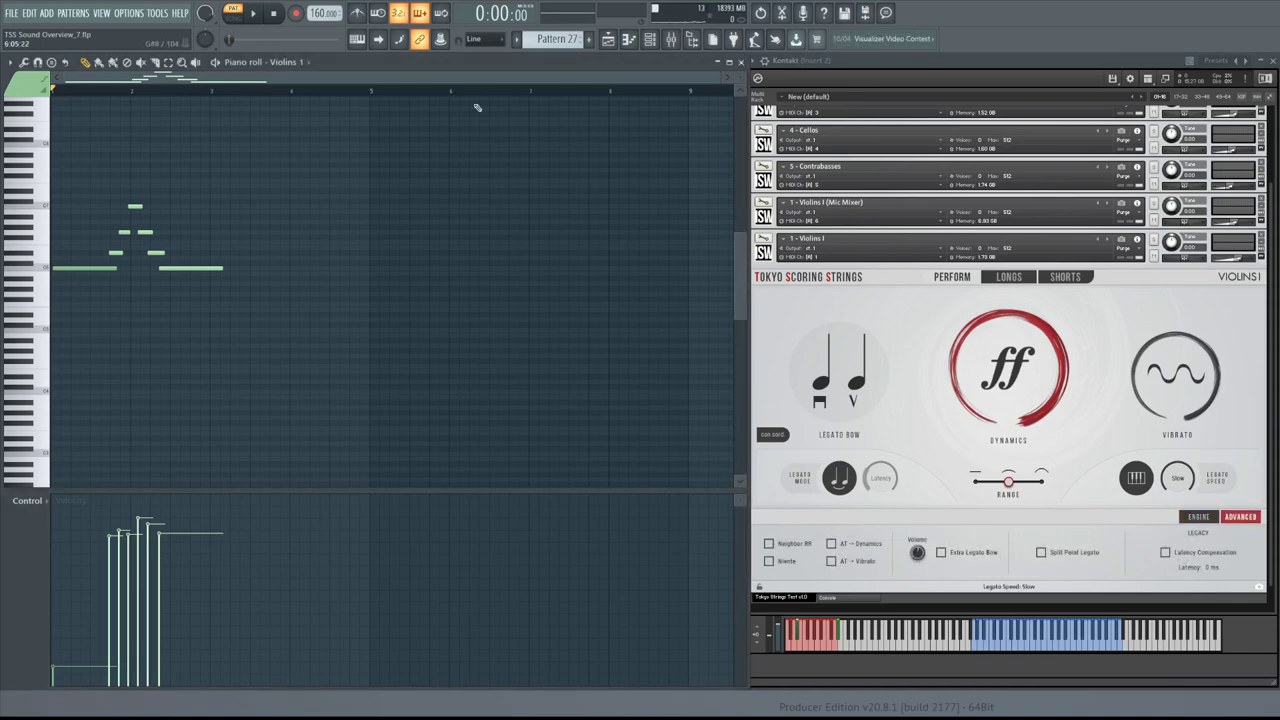
key("space")
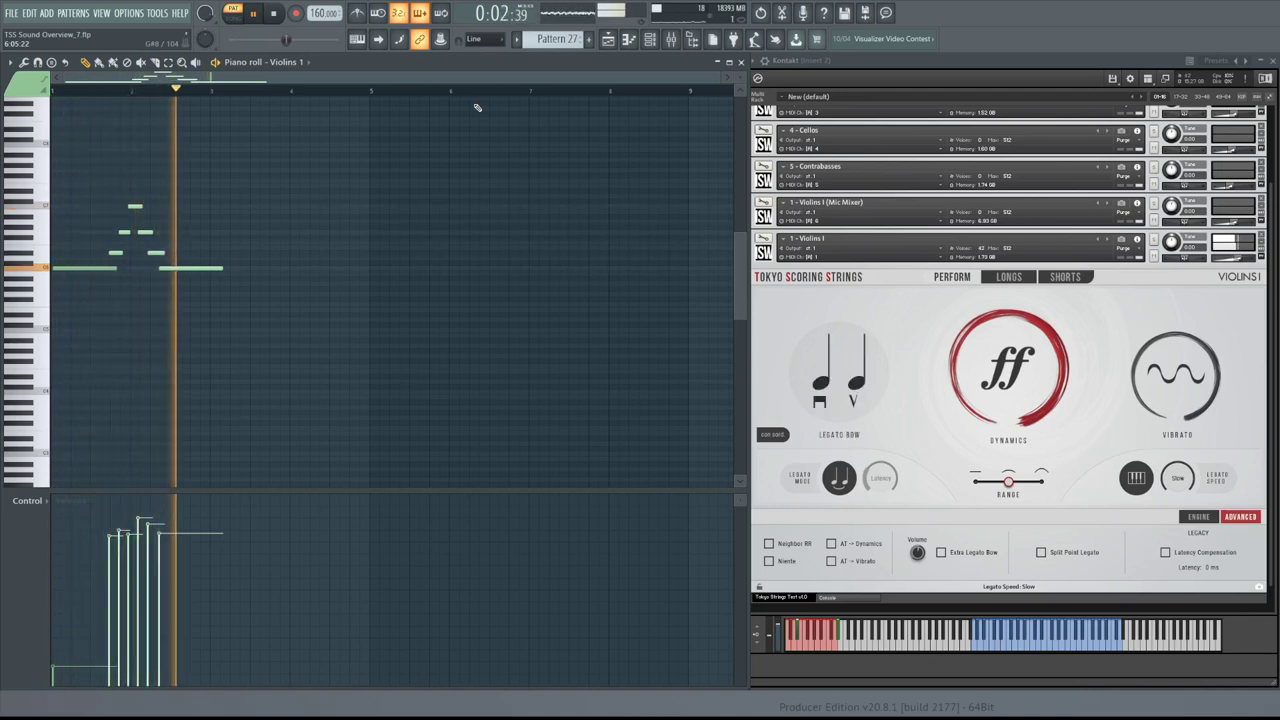
key("space")
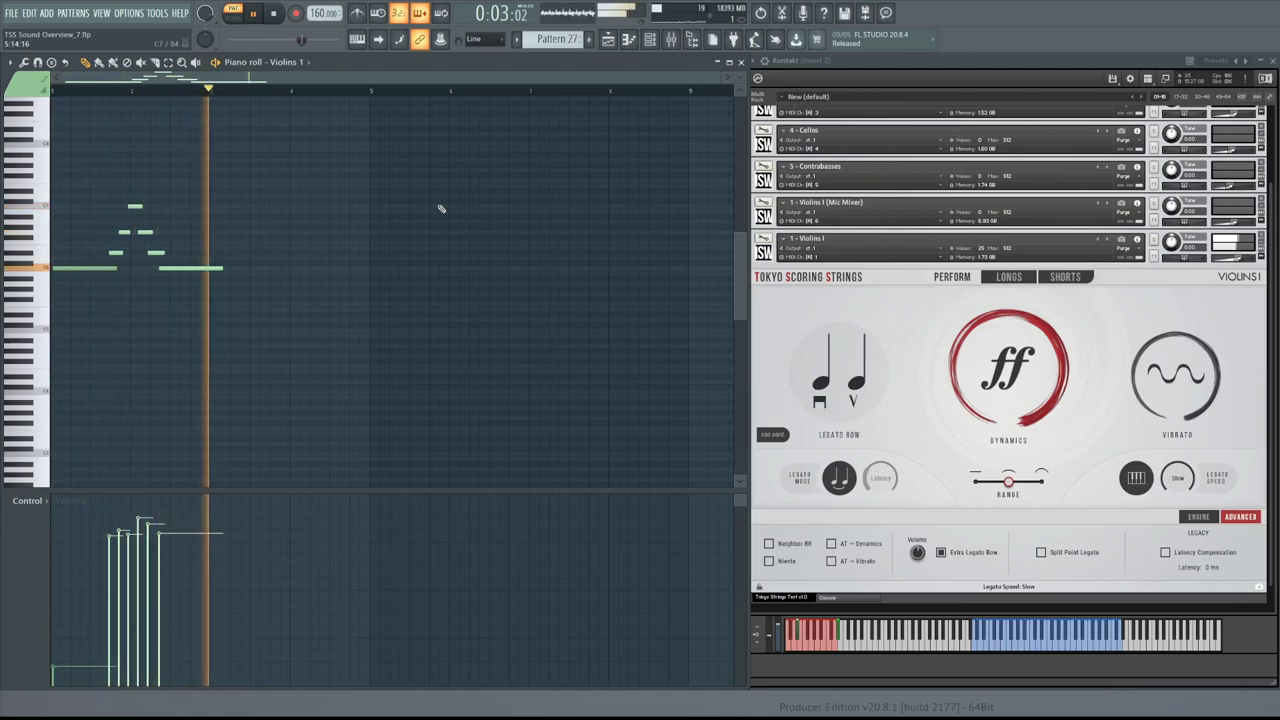
key("space")
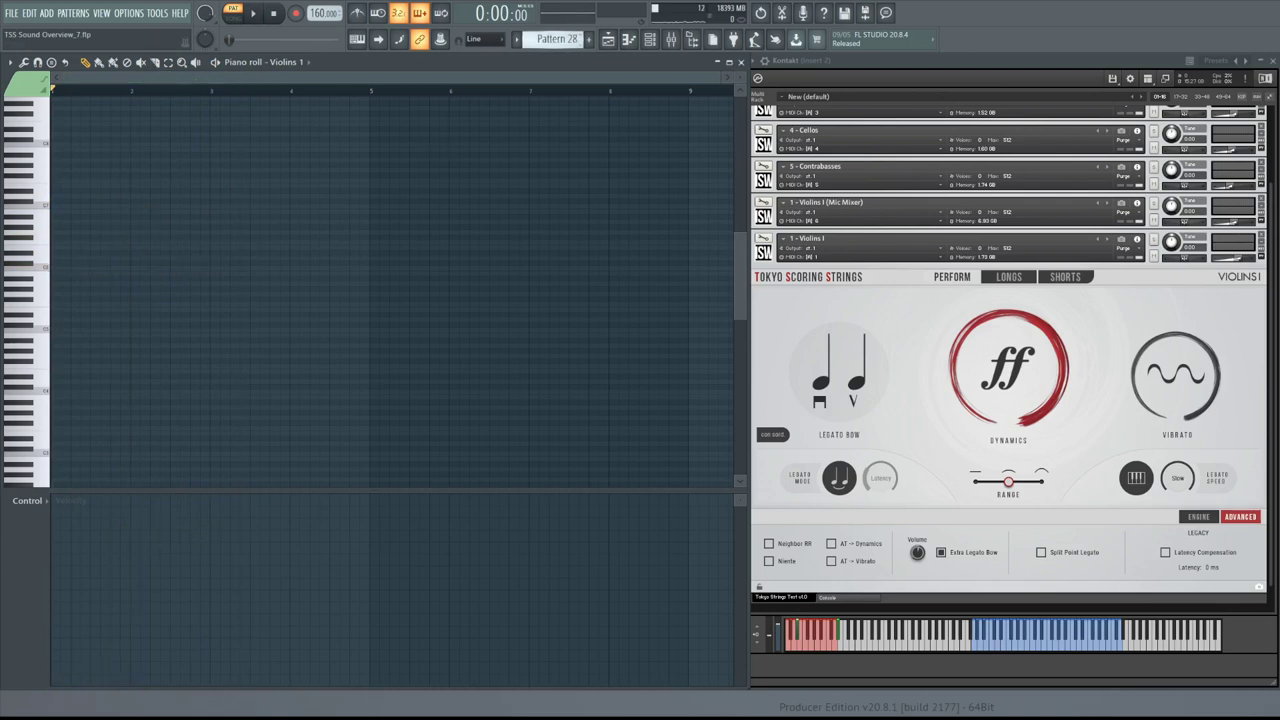
Step: Play Pattern 26's violin melody in Standard engine mode, then switch Tokyo Scoring Strings to Lookahead
key("KP_Subtract")
key("KP_Subtract")
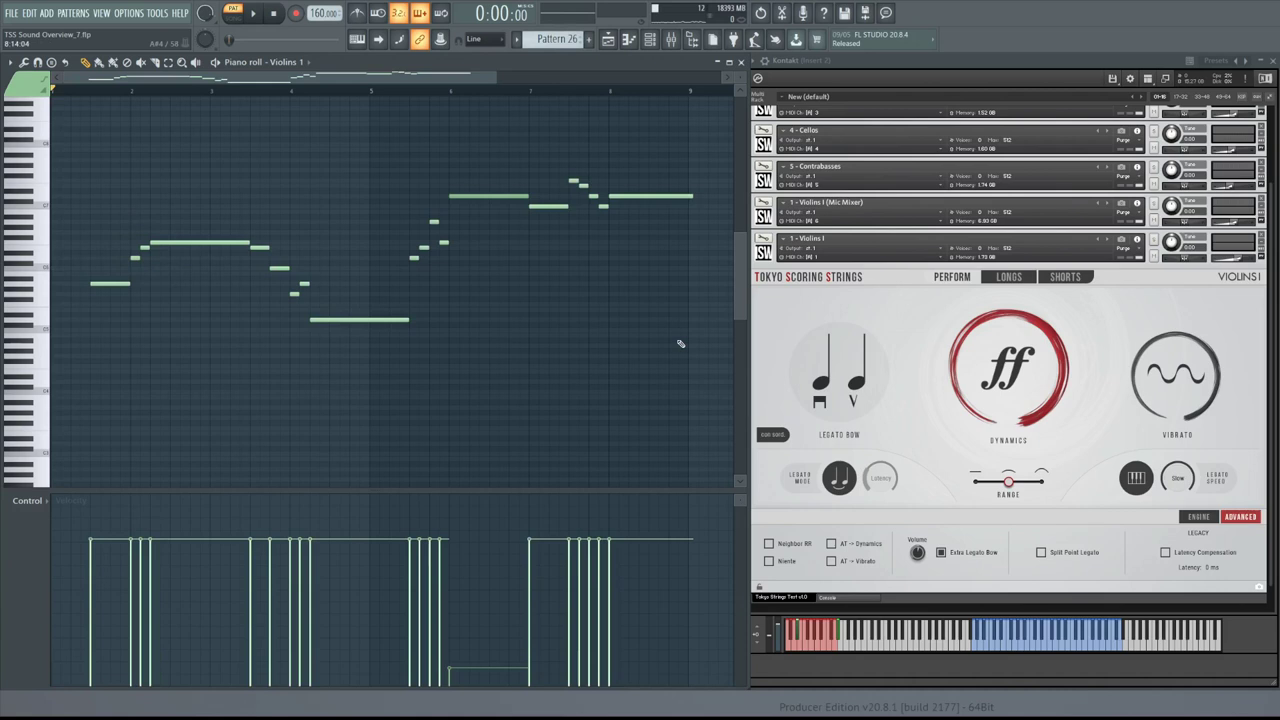
left_click(1196, 516)
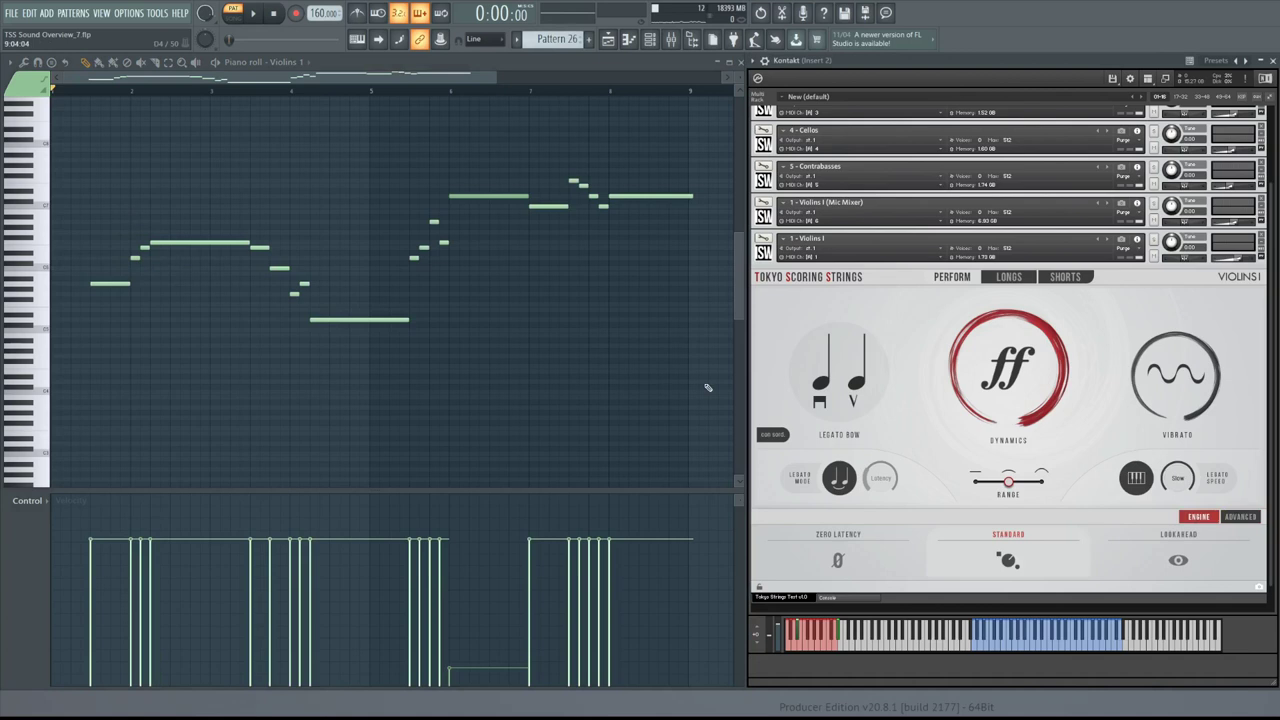
key("space")
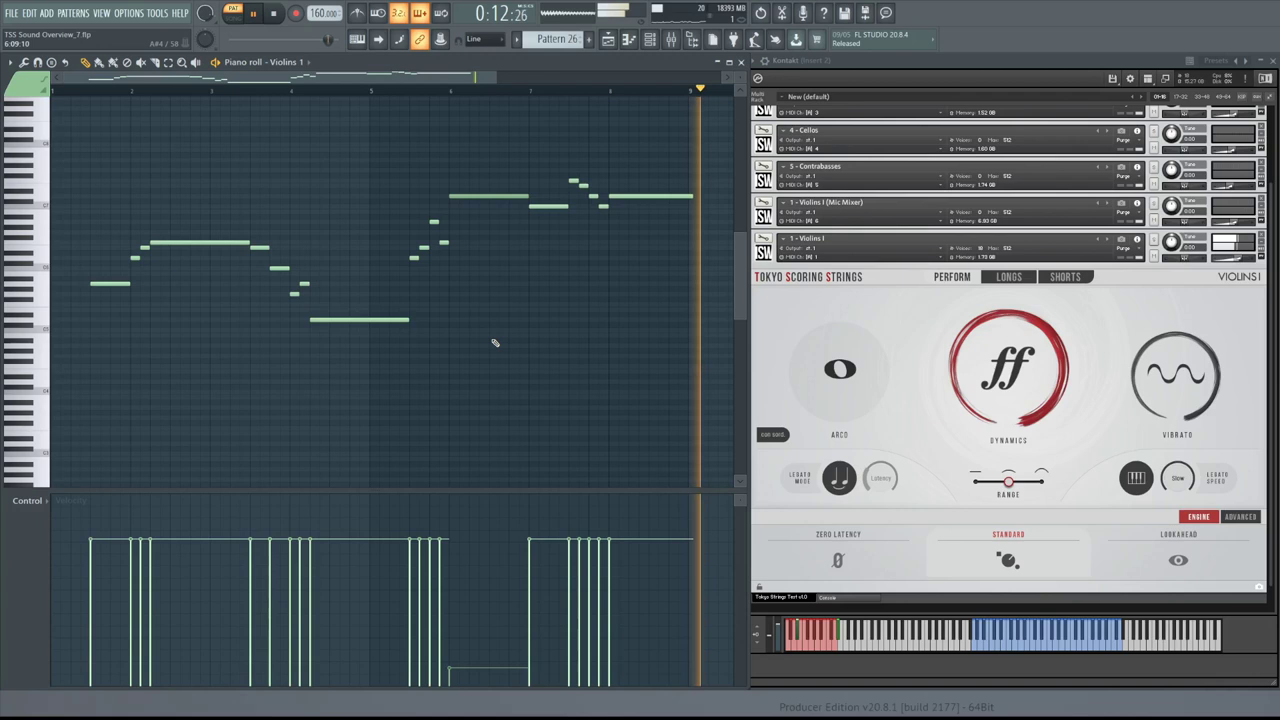
key("space")
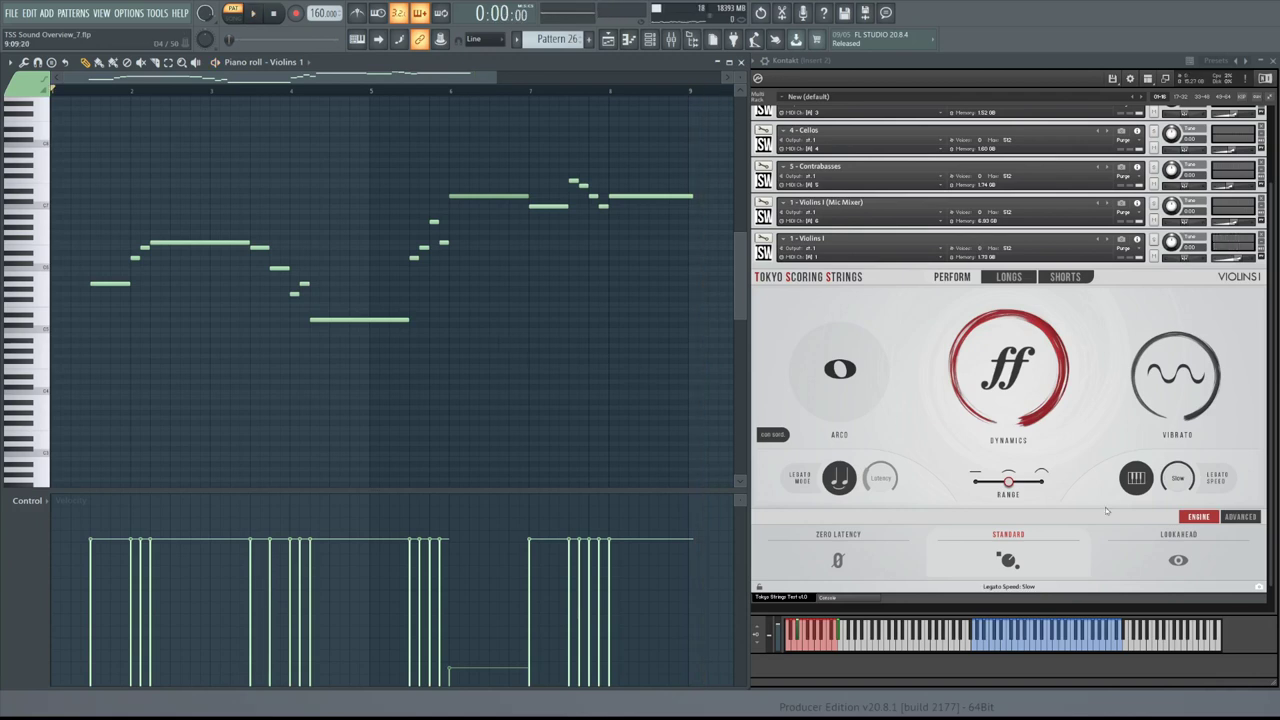
left_click(1178, 556)
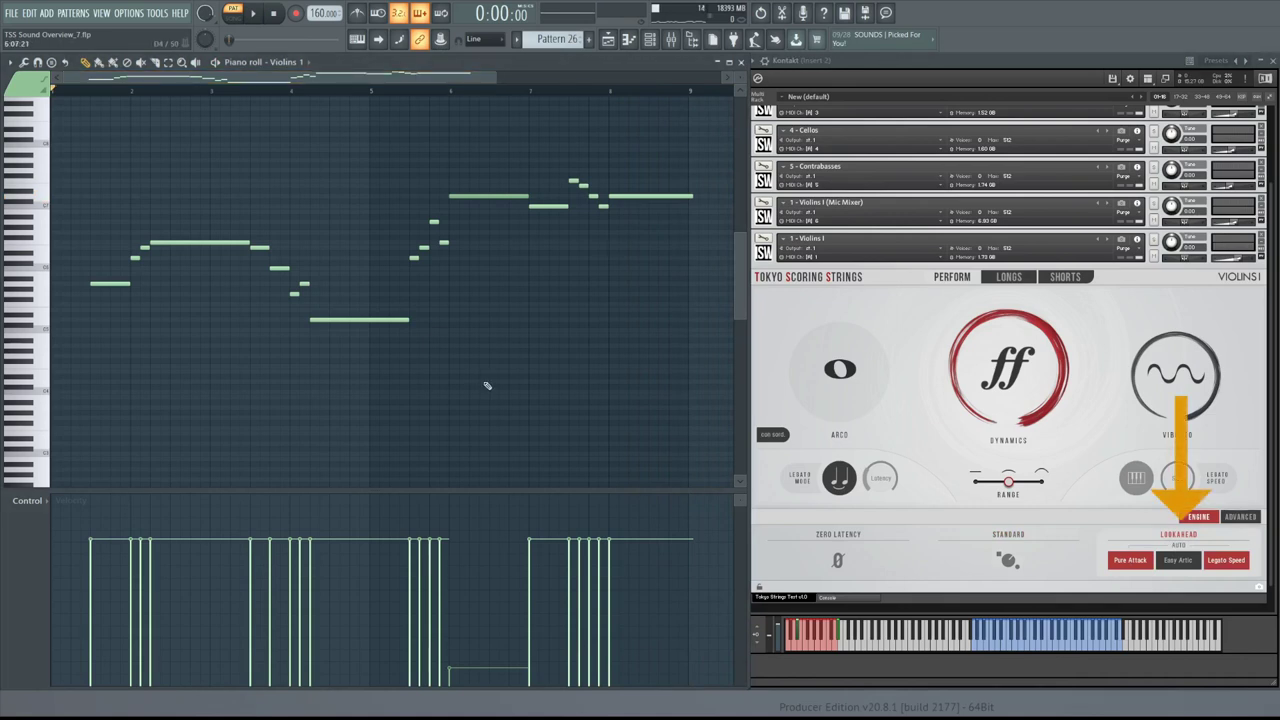
key("space")
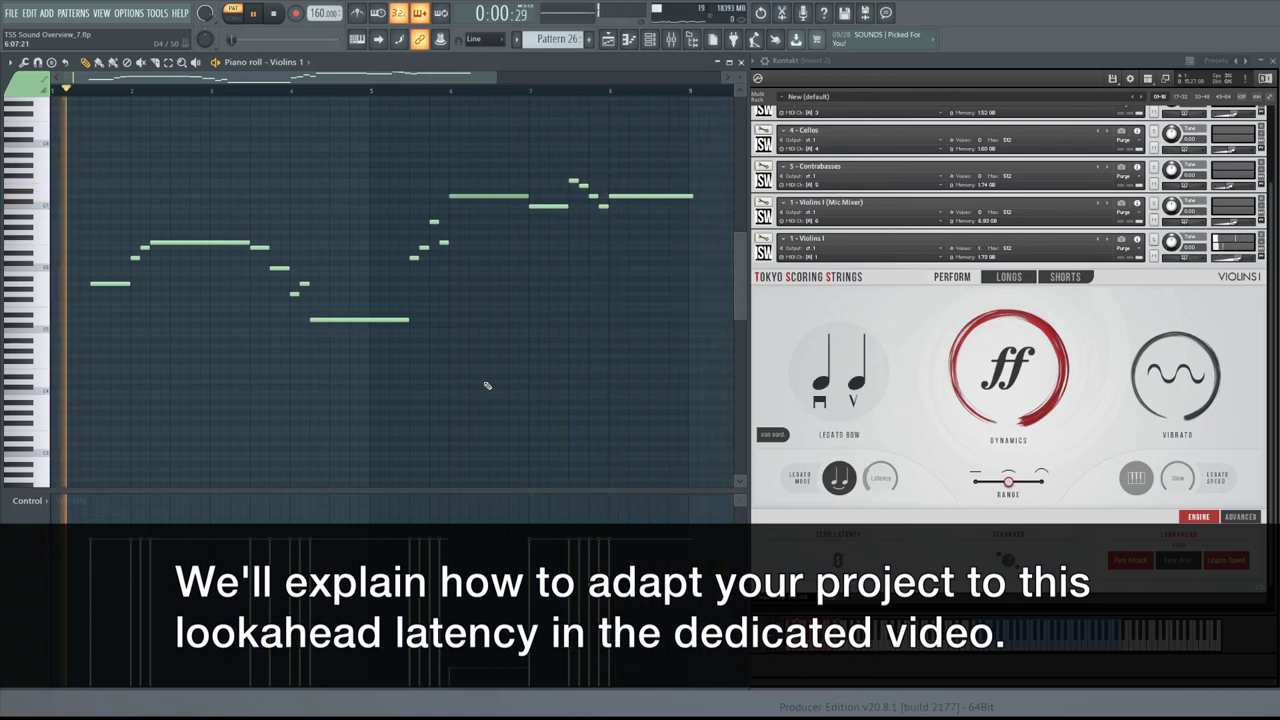
key("space")
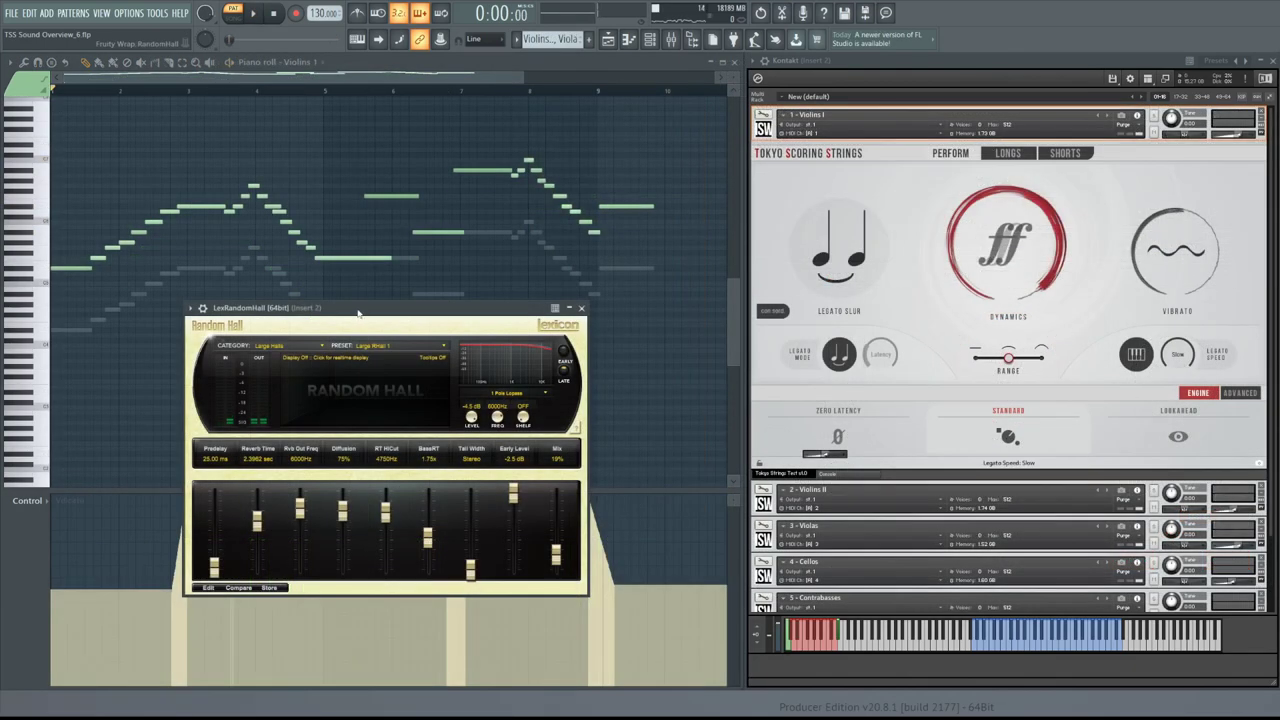
Step: Close the reverb, play the Violins 1 dynamics pattern, and open the Control lane parameter menu
left_click(581, 307)
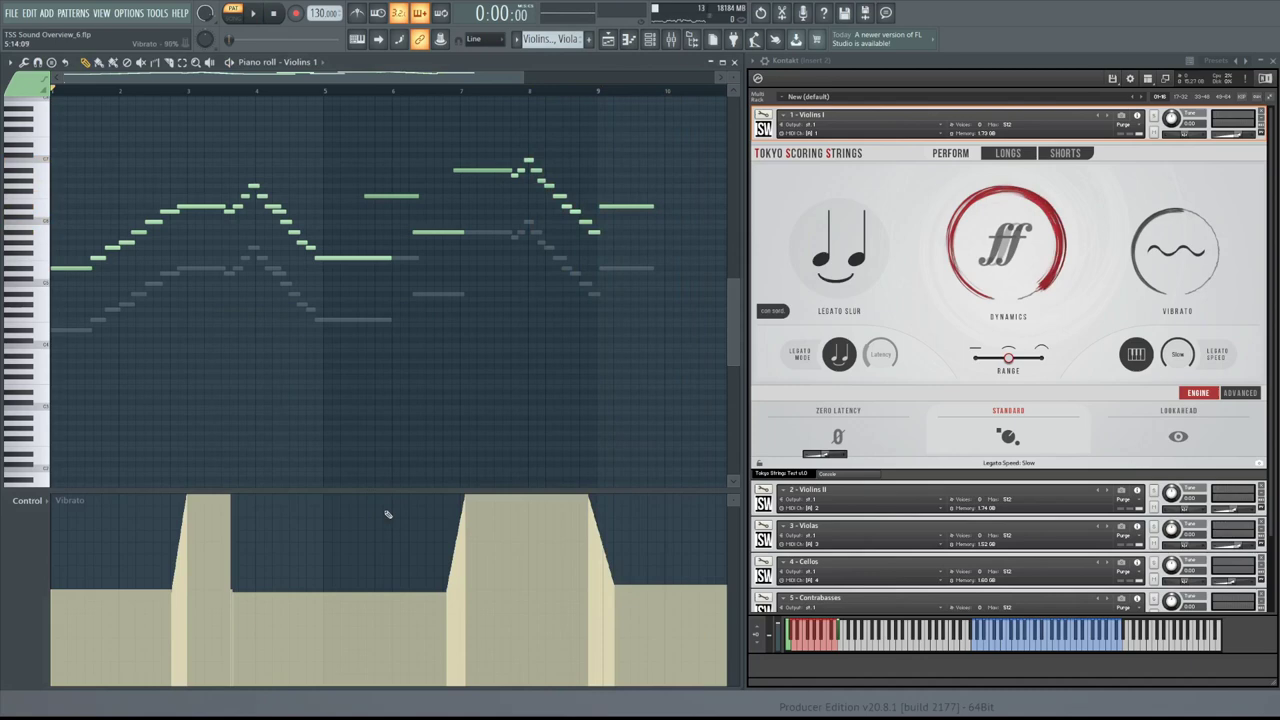
key("F9")
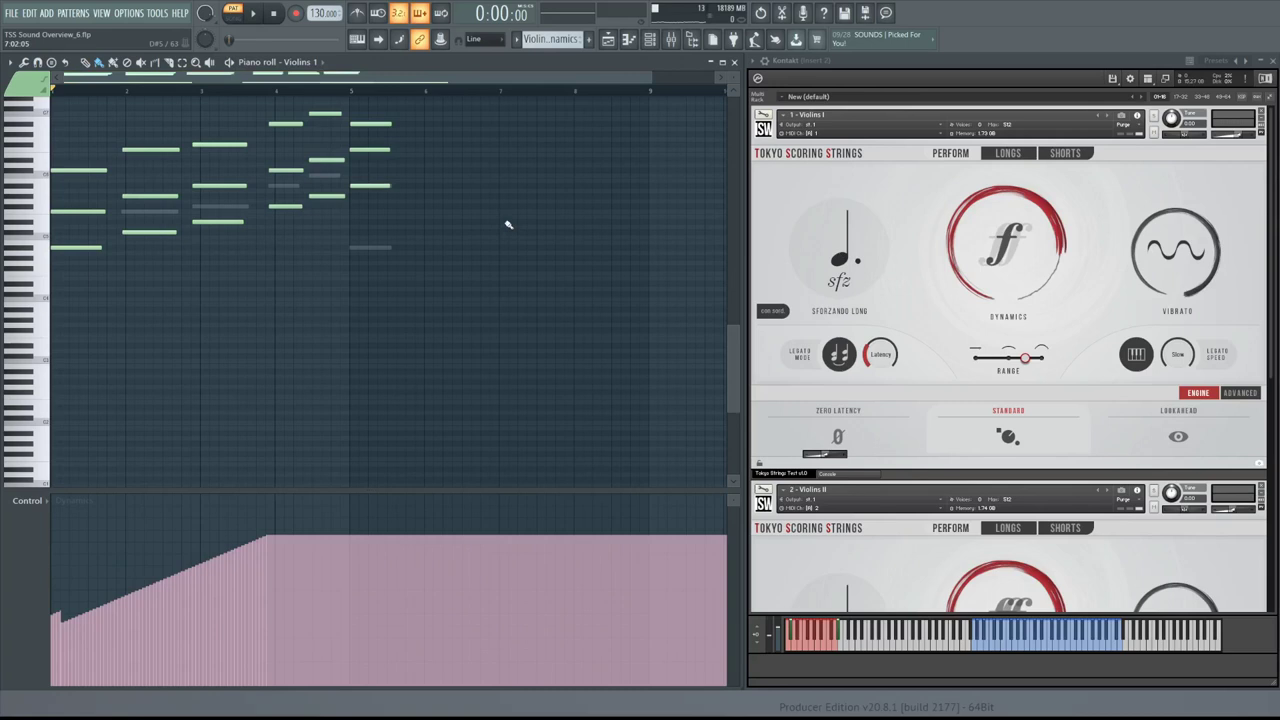
key("space")
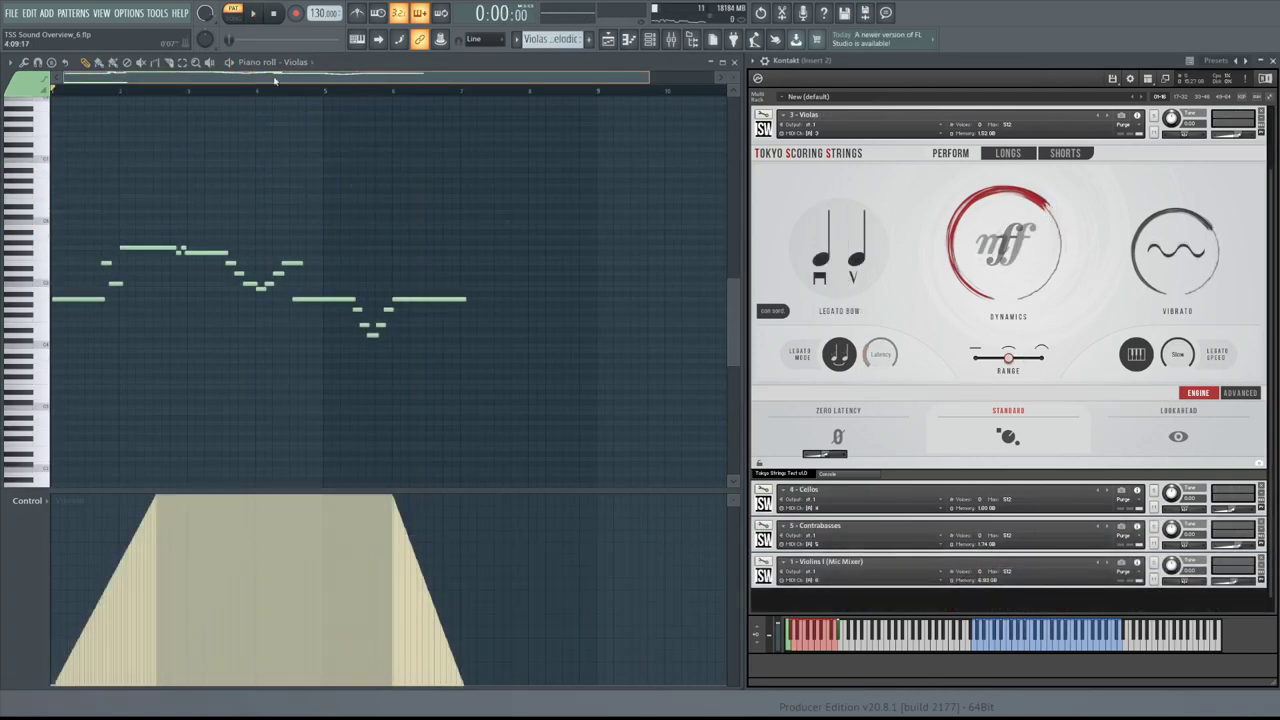
left_click(28, 500)
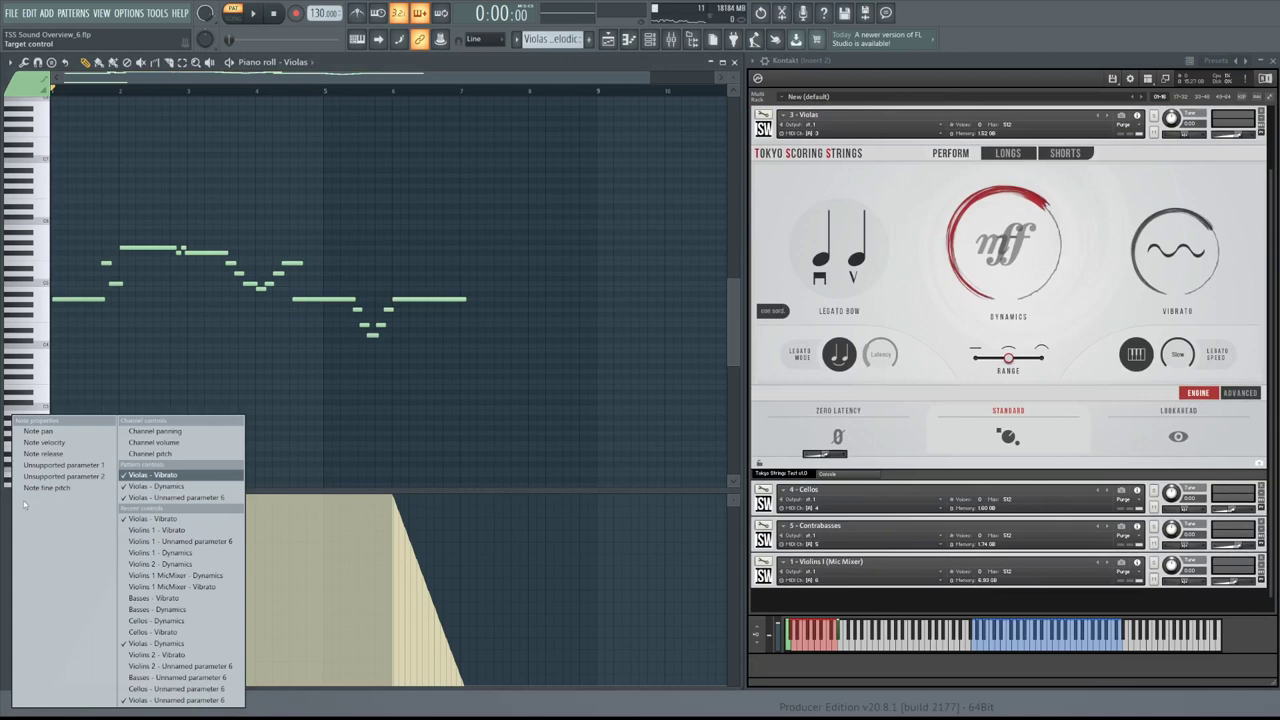
Step: Show the Violas Dynamics curve and play the Violas Melodic phrase
left_click(169, 487)
key("space")
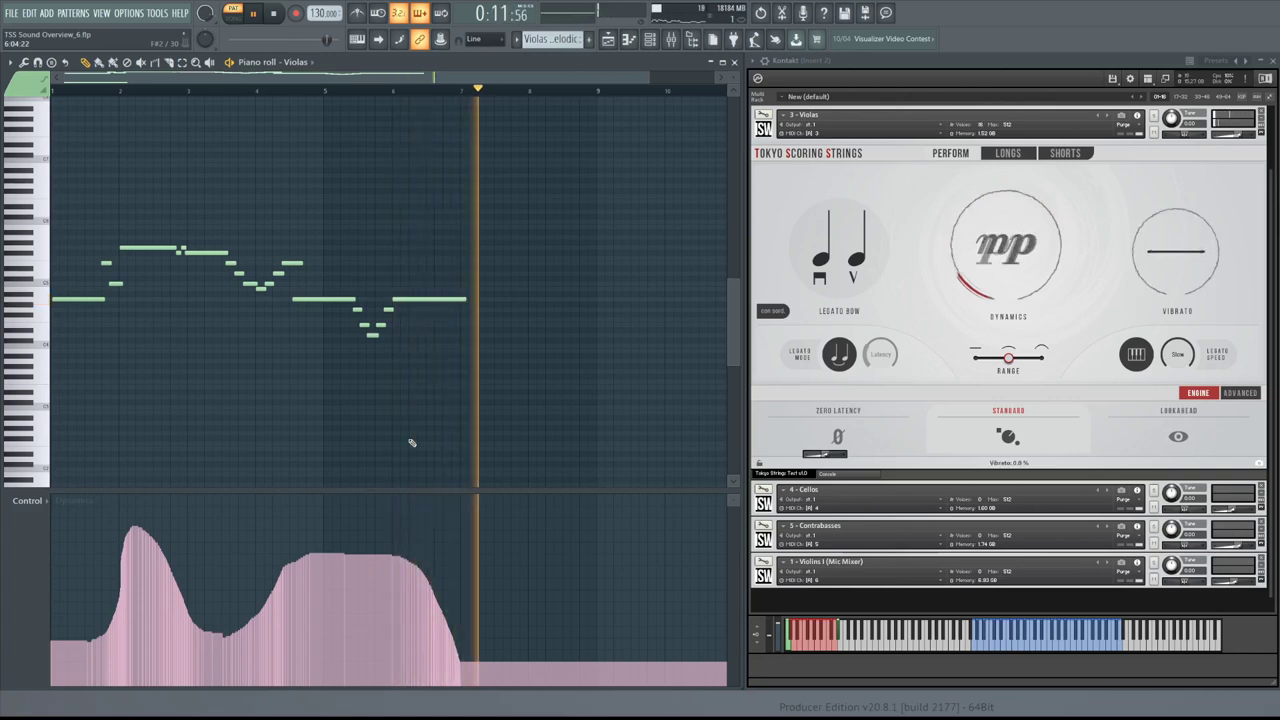
key("space")
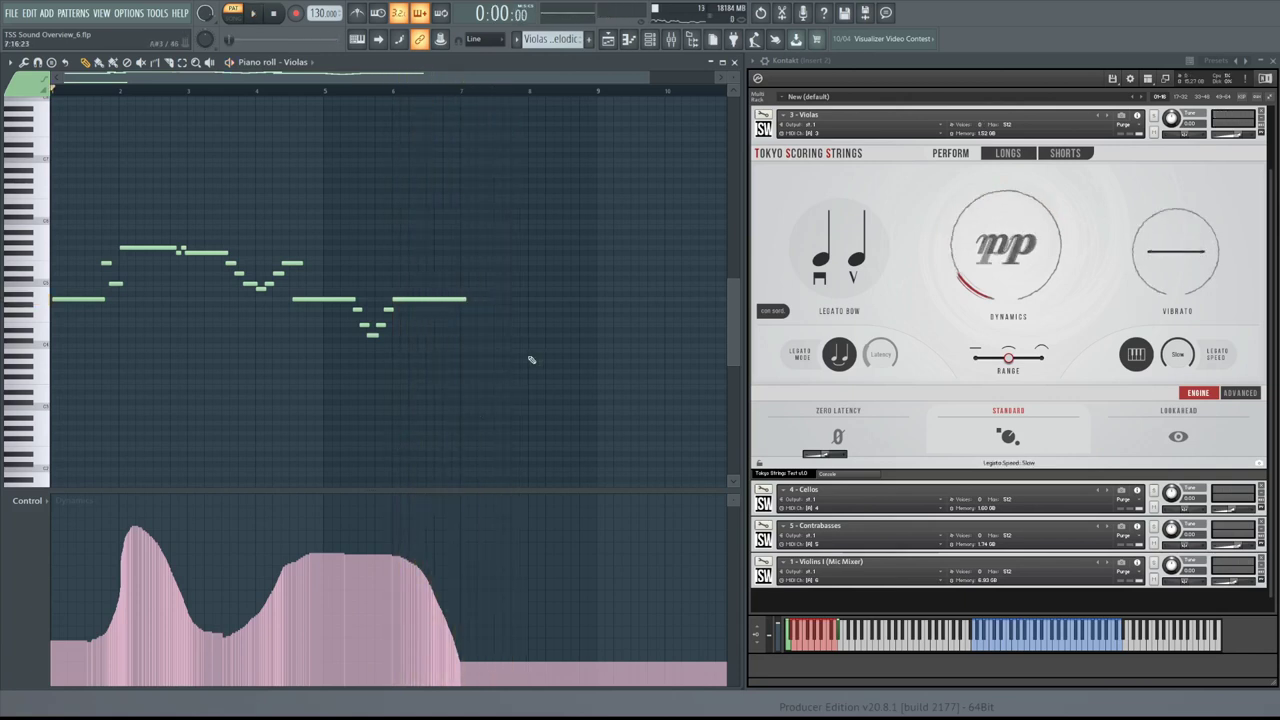
Step: Play the Violas Decrescendo pattern with its dynamics curve
scroll(543, 38, "down", 1)
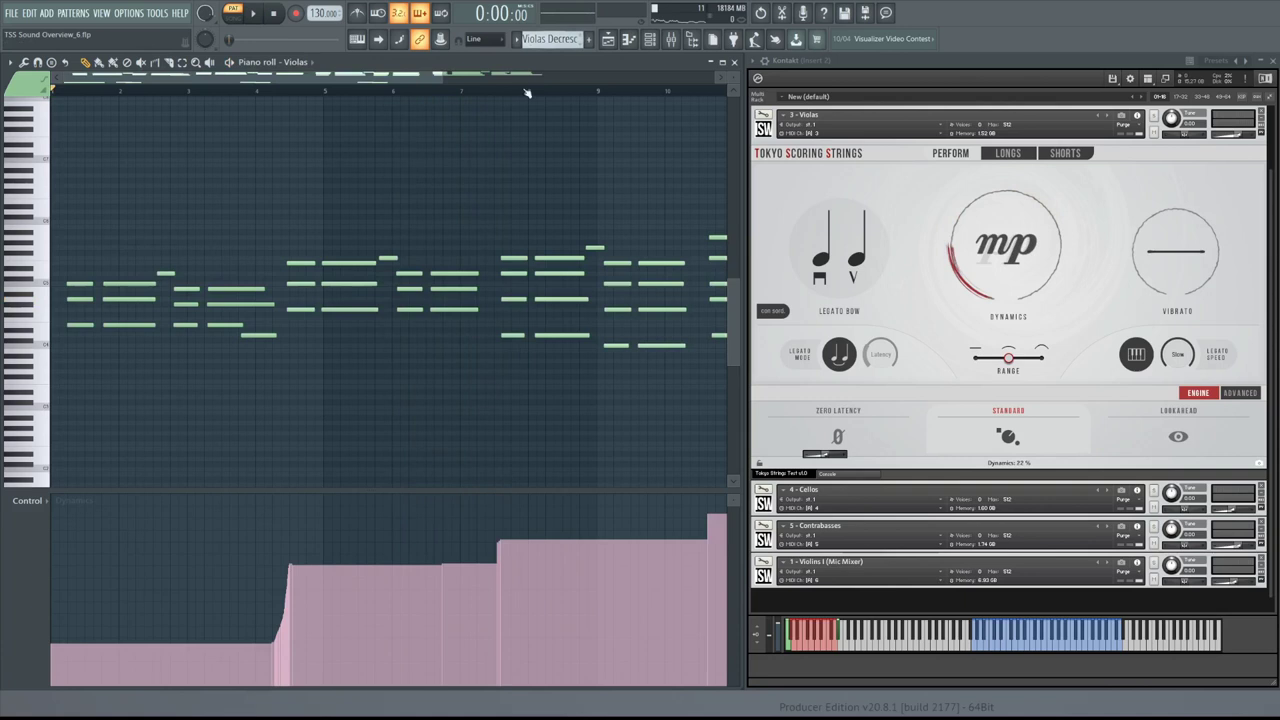
key("space")
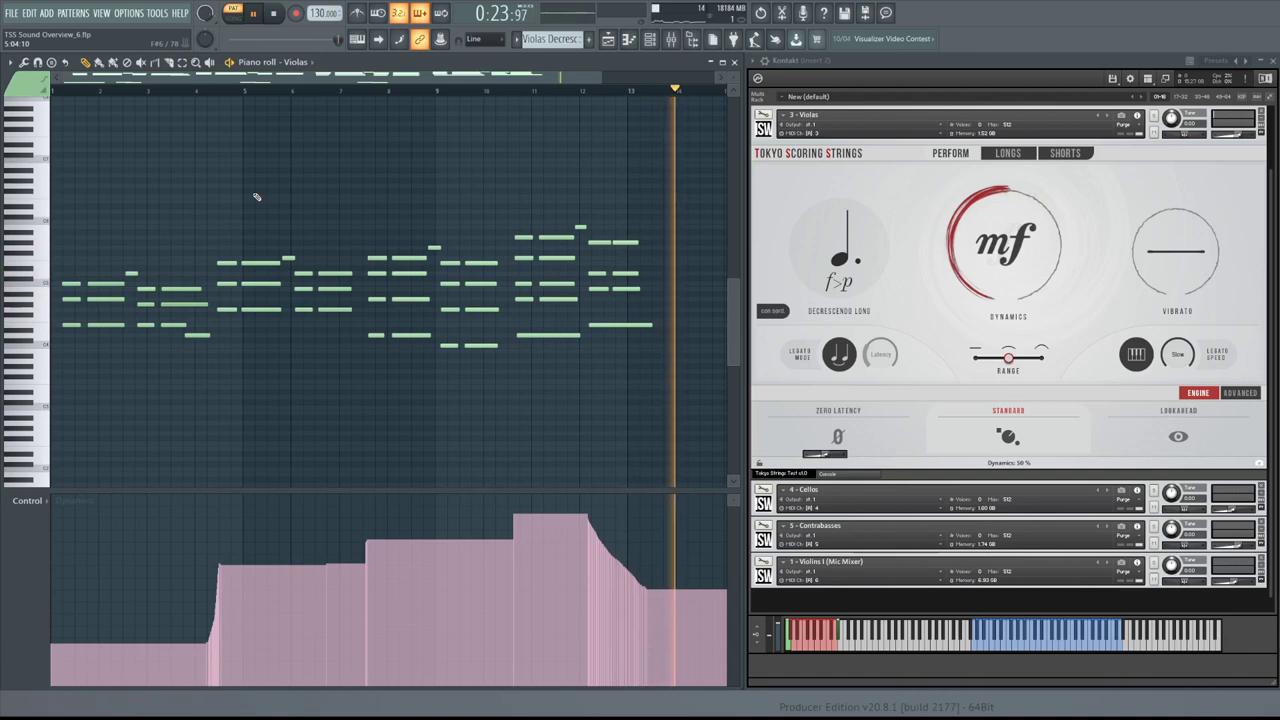
key("space")
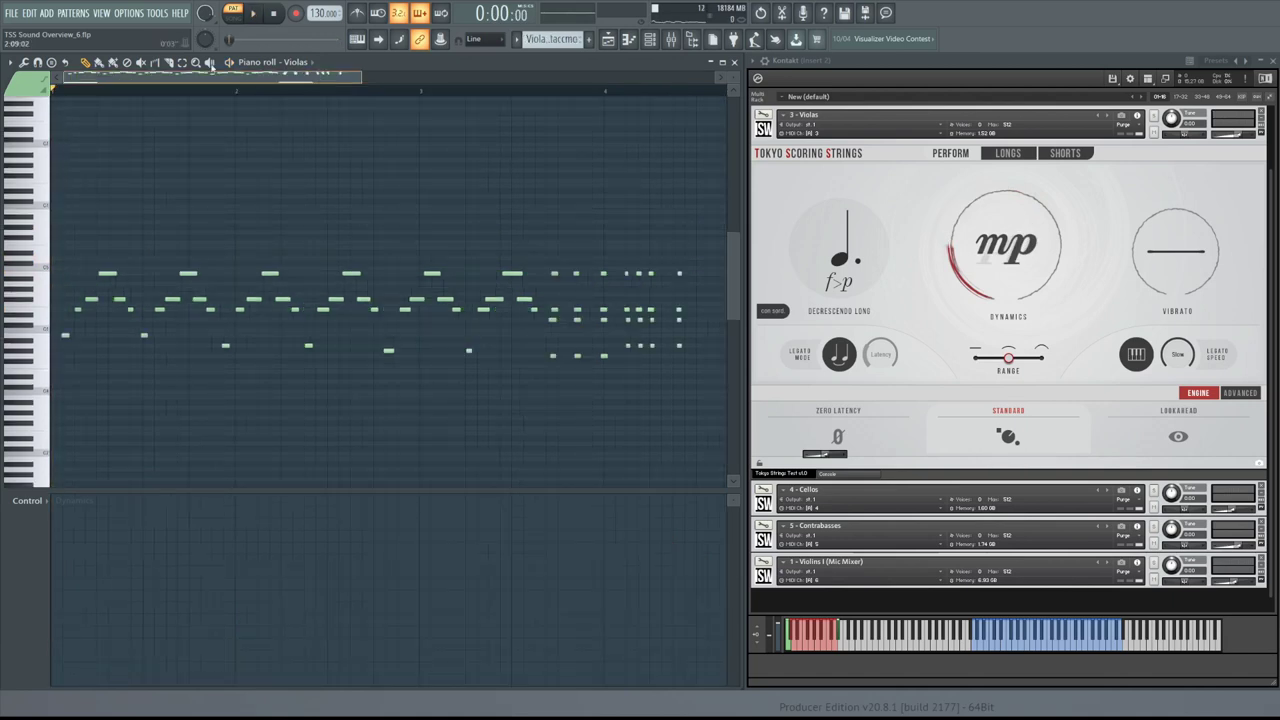
Step: Set the control lane to Note release and play the viola staccato and arpeggio patterns
left_click(59, 508)
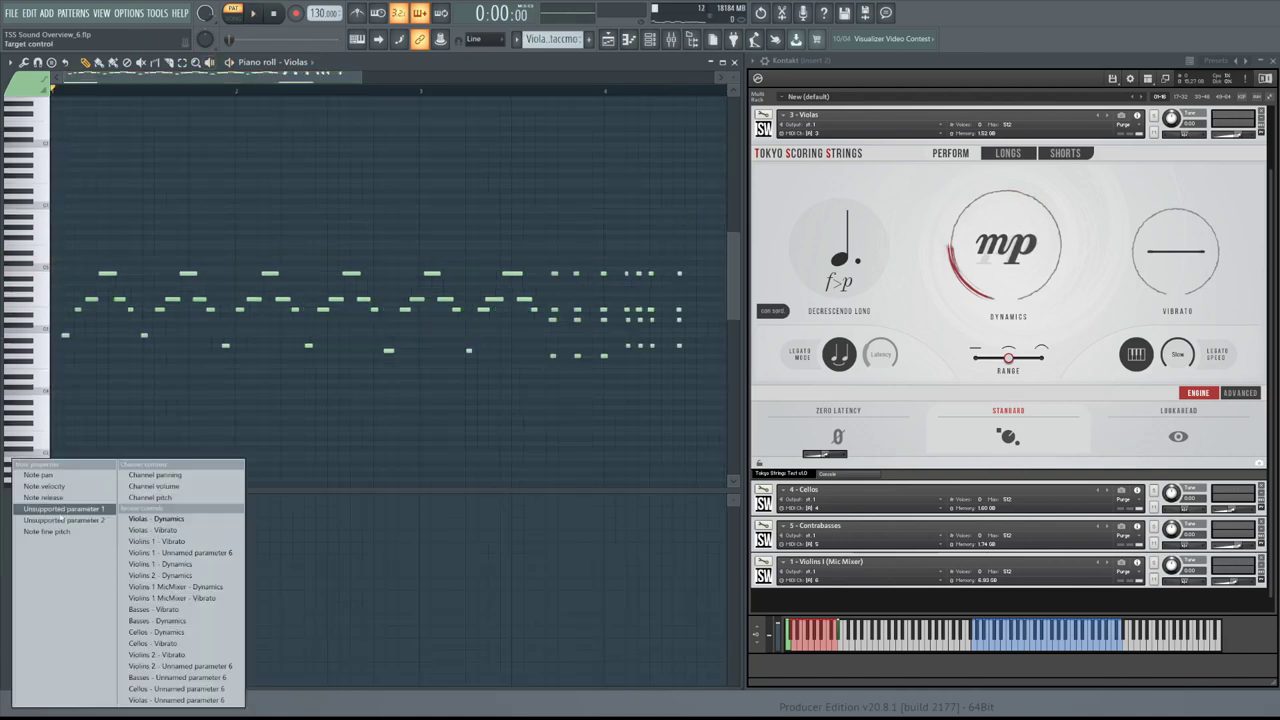
left_click(100, 486)
key("space")
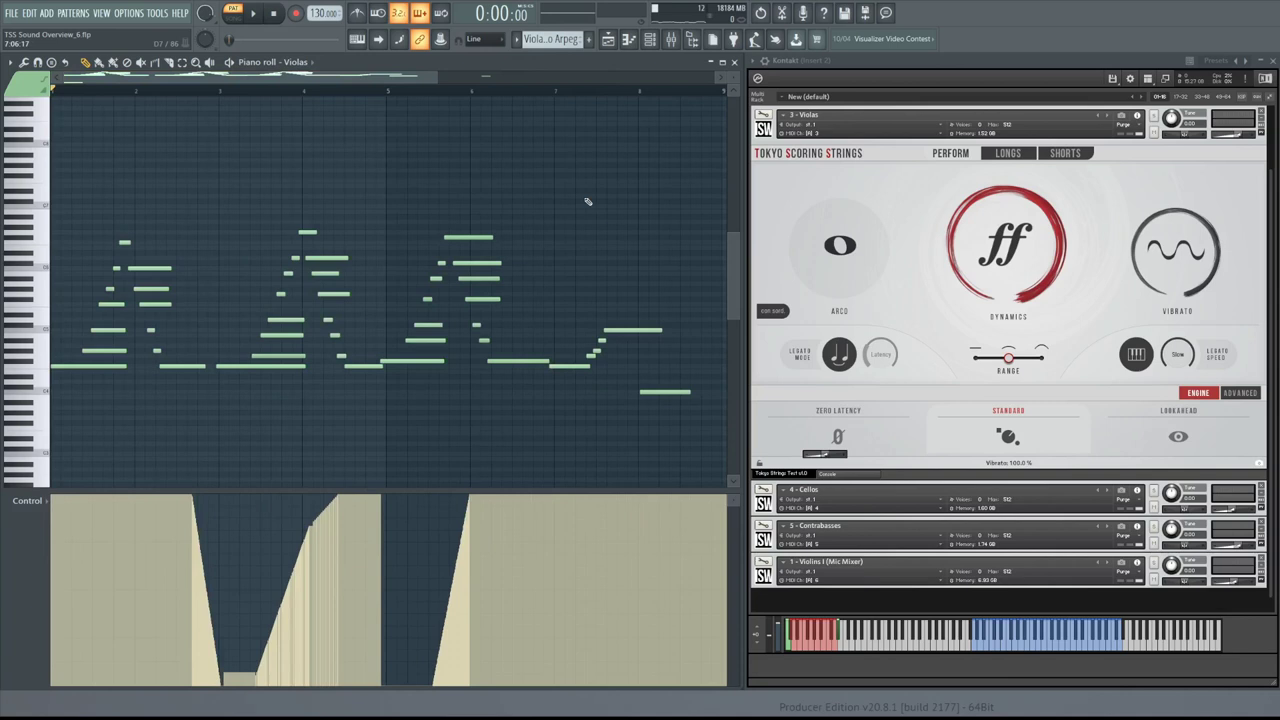
key("space")
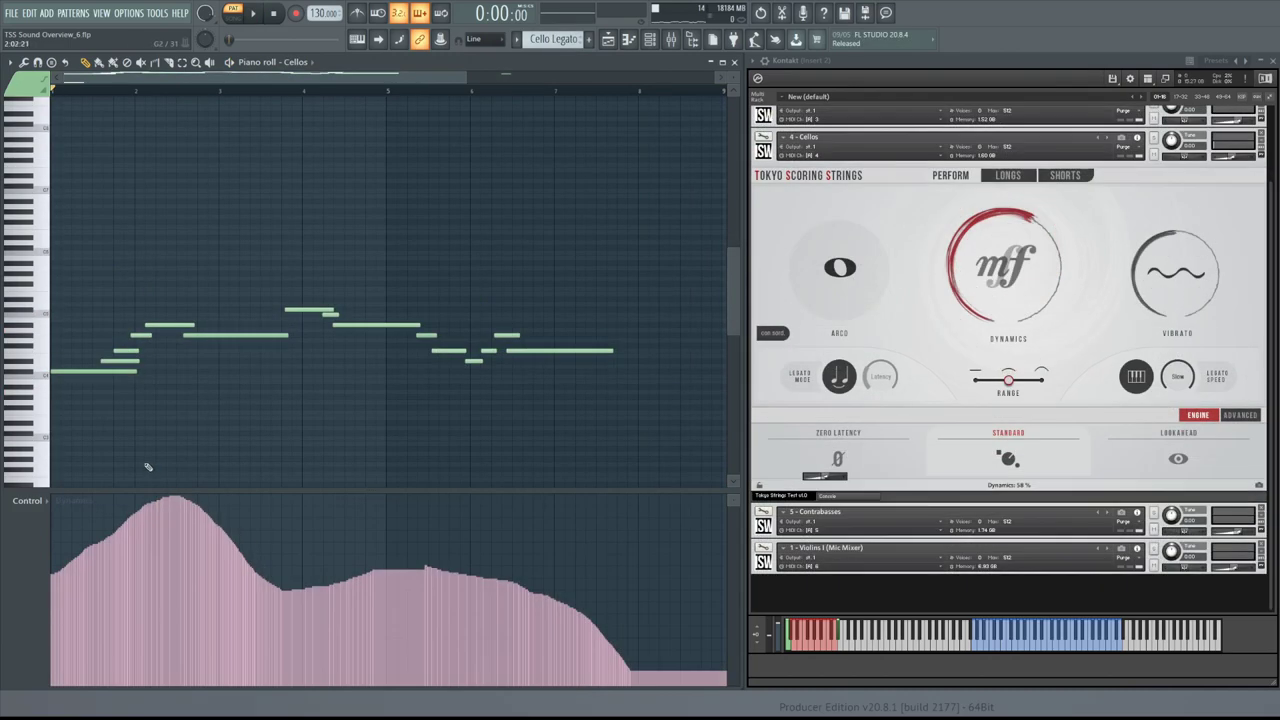
Step: Play the Cellos legato phrase with the Cellos - Vibrato curve in the control lane
key("space")
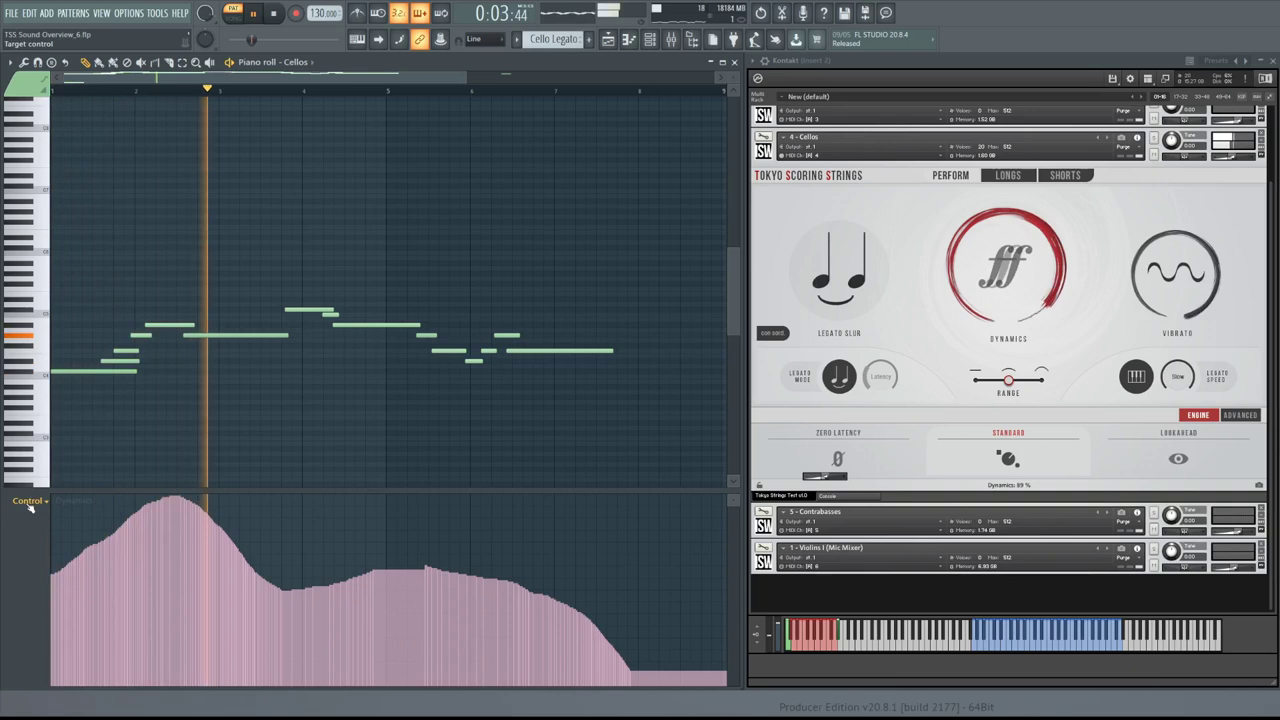
left_click(28, 500)
left_click(84, 513)
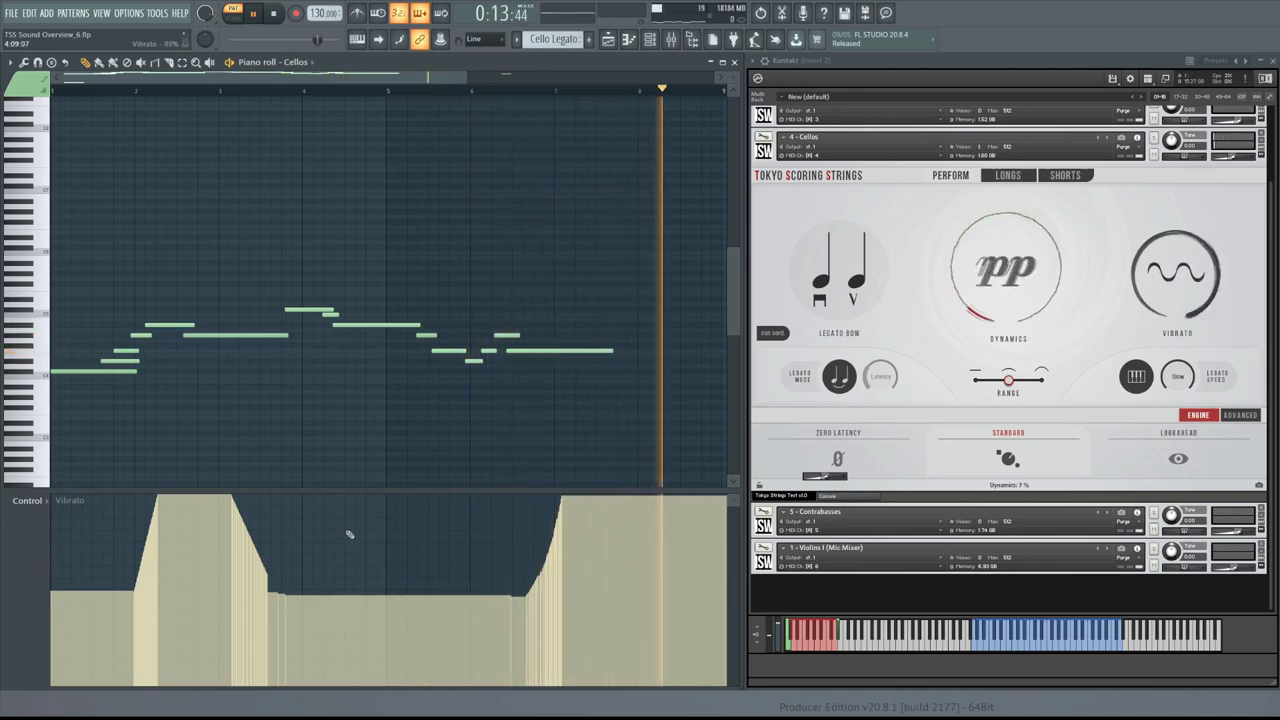
Step: Stop the legato phrase and play the cello staccato pattern
key("space")
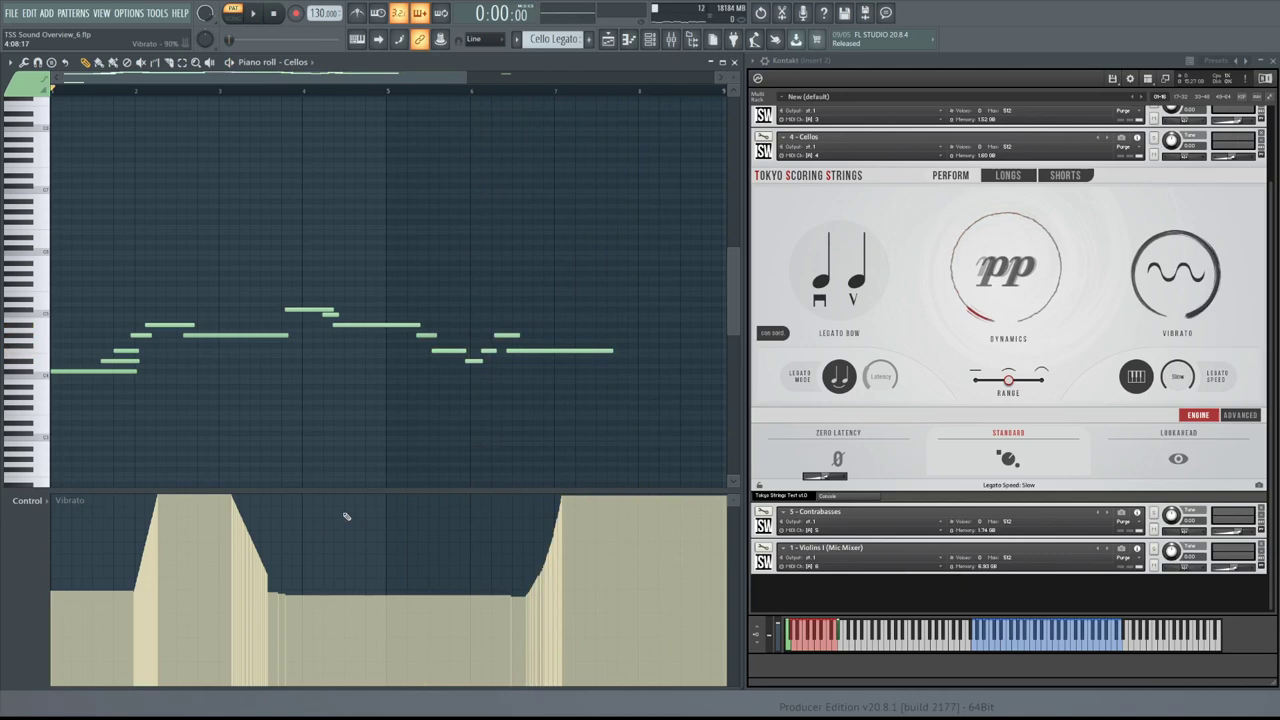
key("KP_Add")
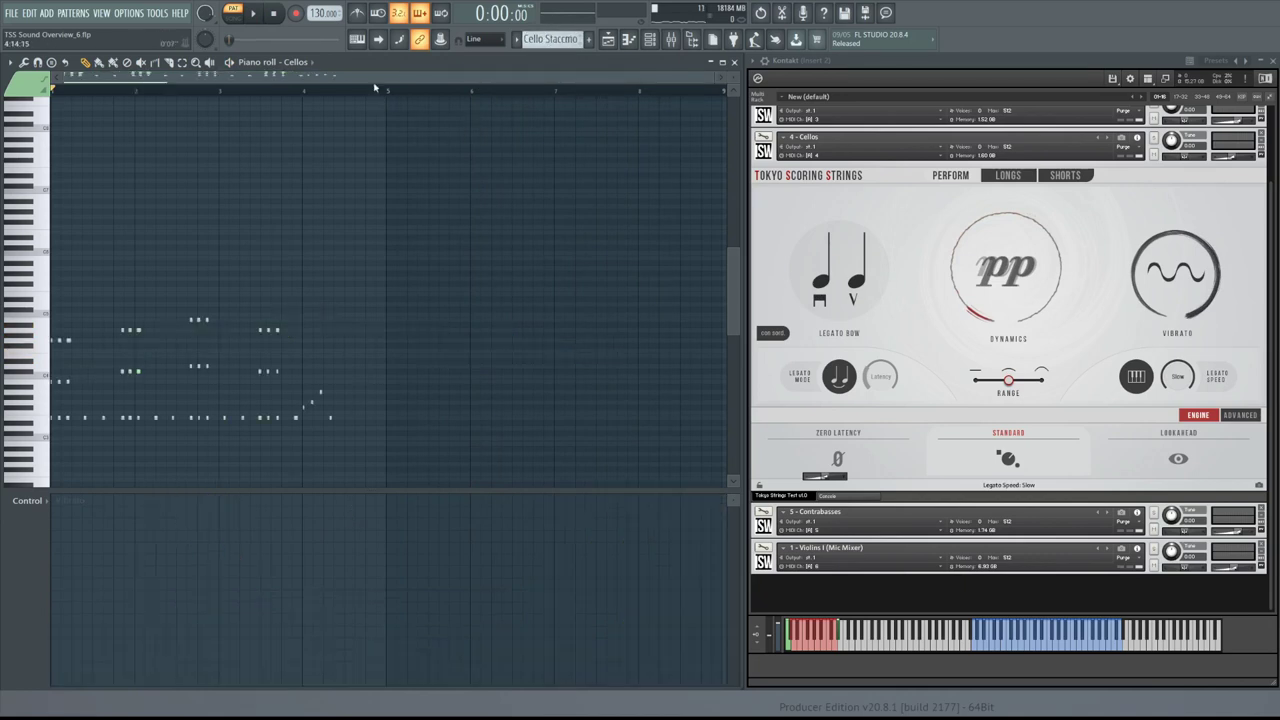
key("space")
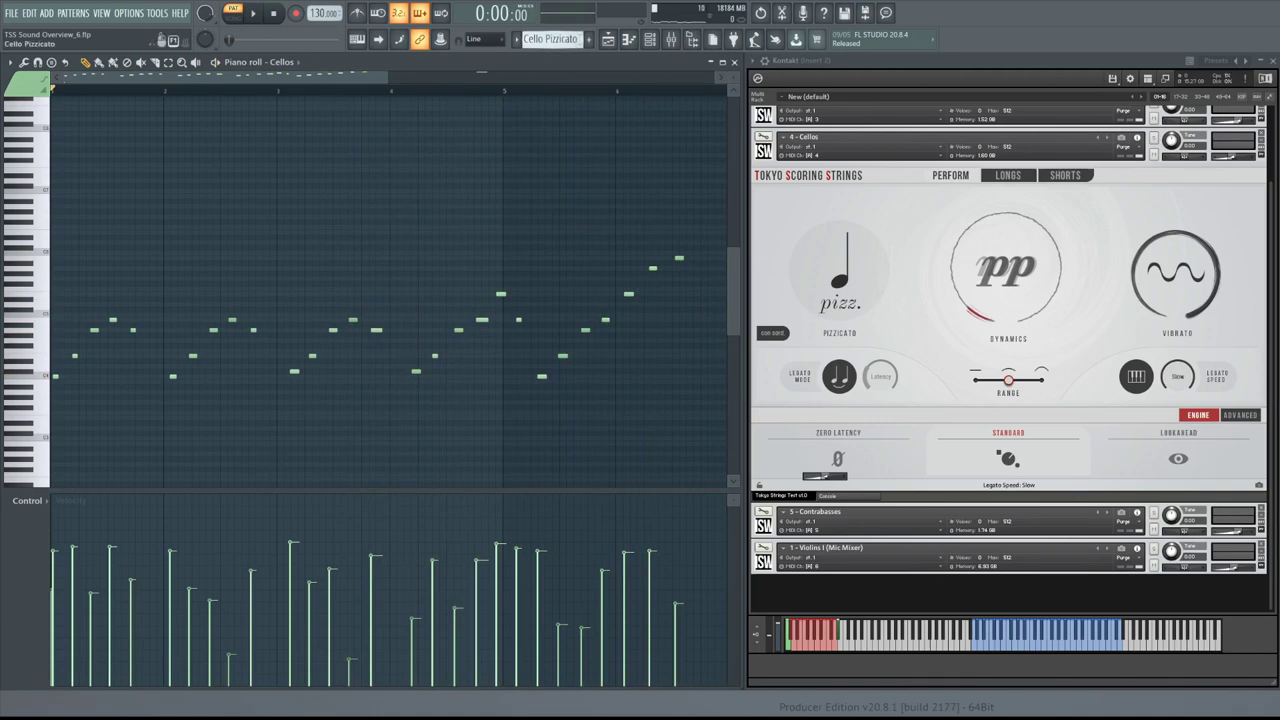
Step: Play the Cello Scale pattern with its Dynamics curve, then replay it
key("space")
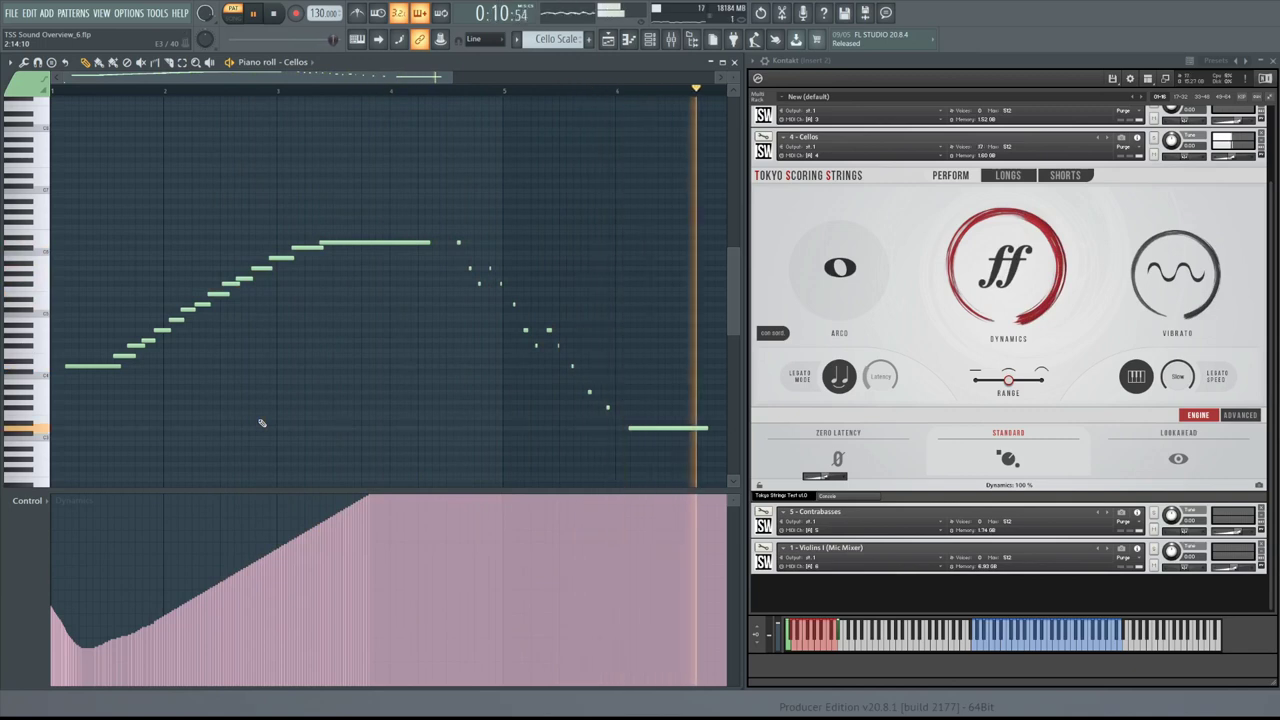
key("space")
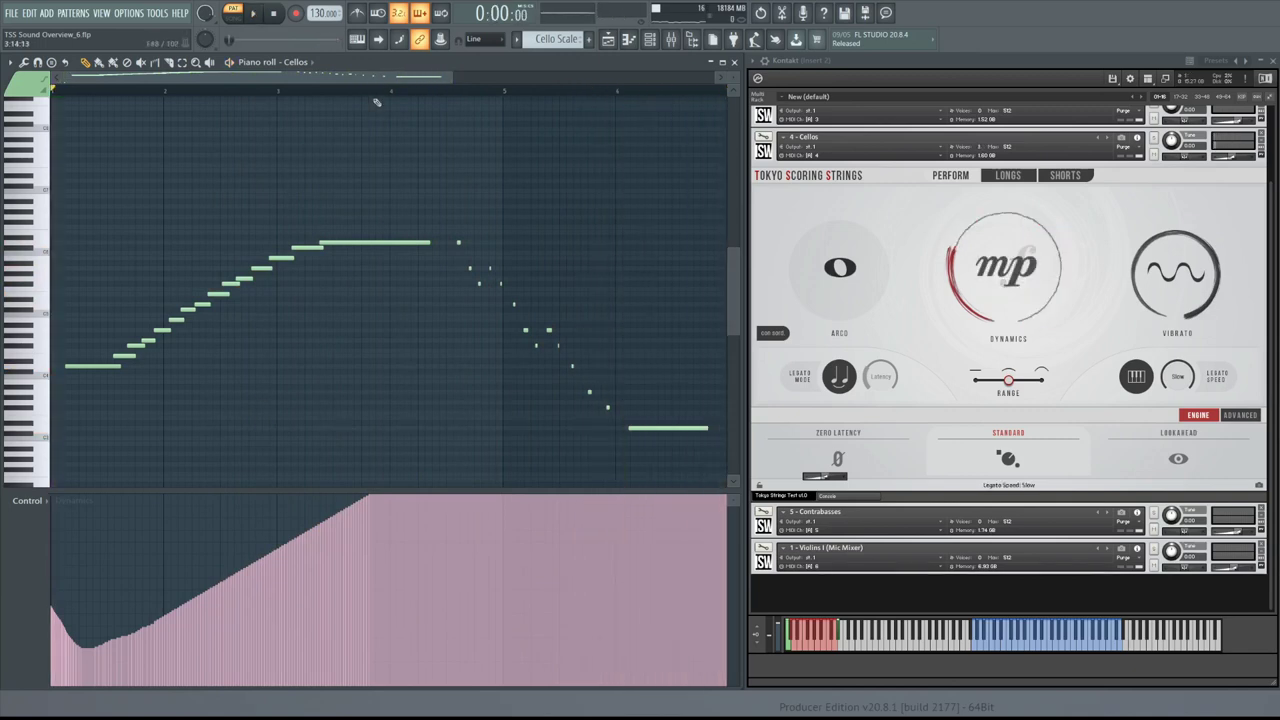
left_click_drag(400, 76, 615, 108)
left_click_drag(461, 80, 306, 418)
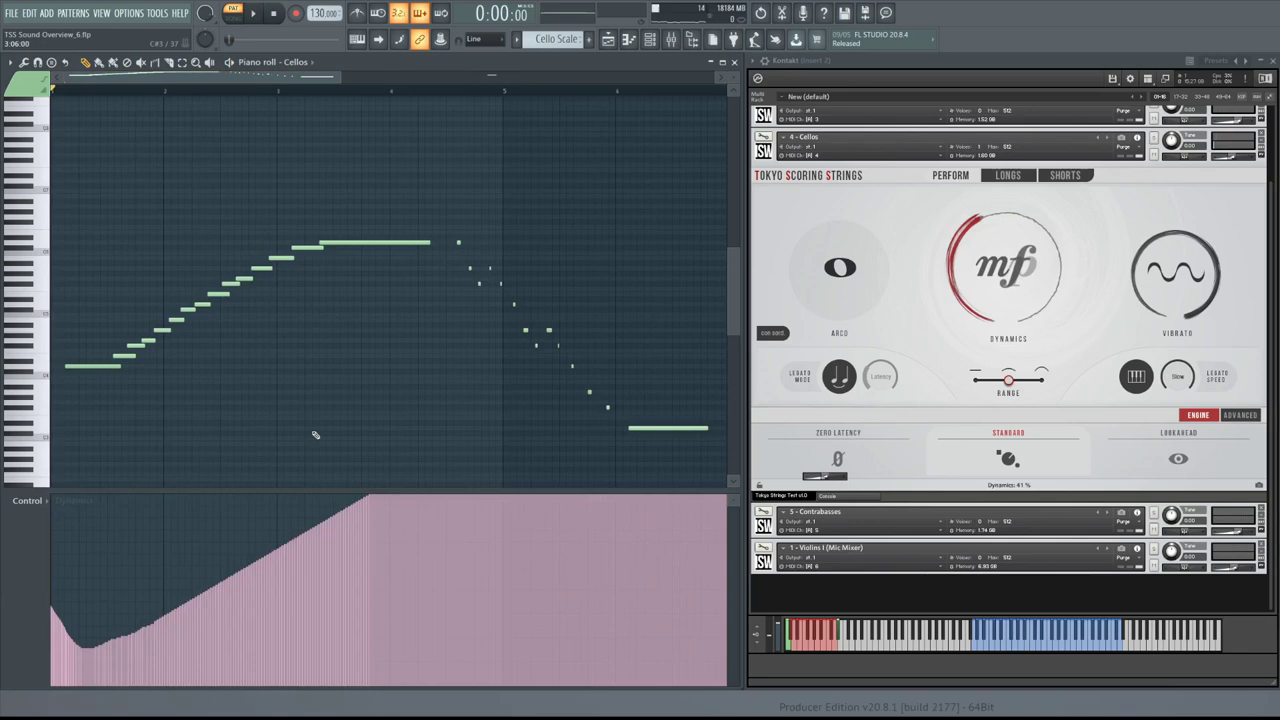
key("space")
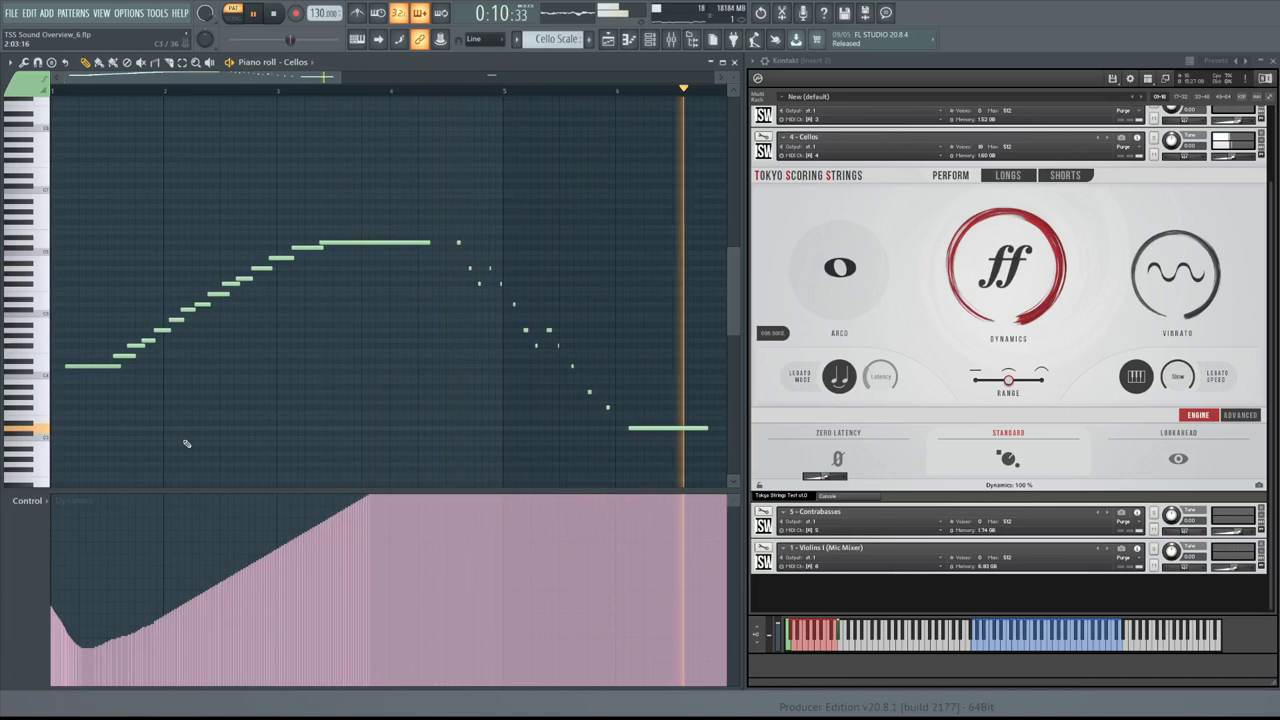
Step: Show per-note release values in the control lane and move to the Violins Dynamics pattern
left_click(24, 501)
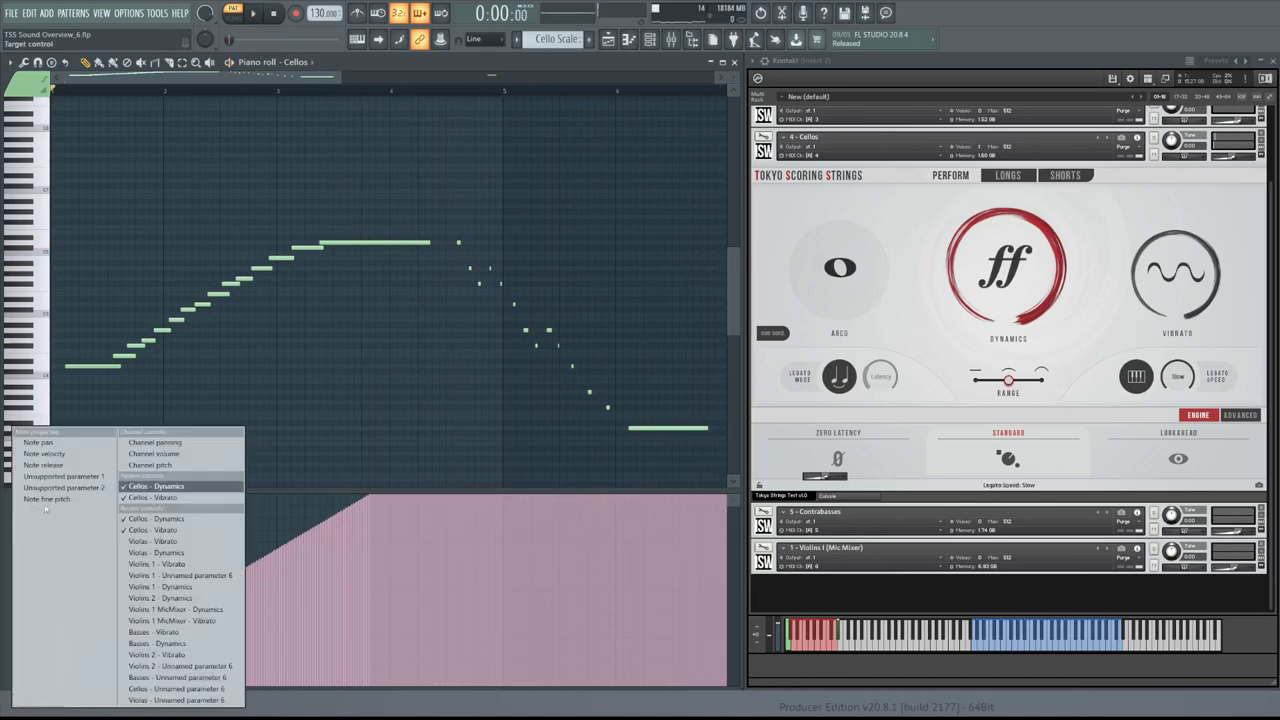
left_click(72, 464)
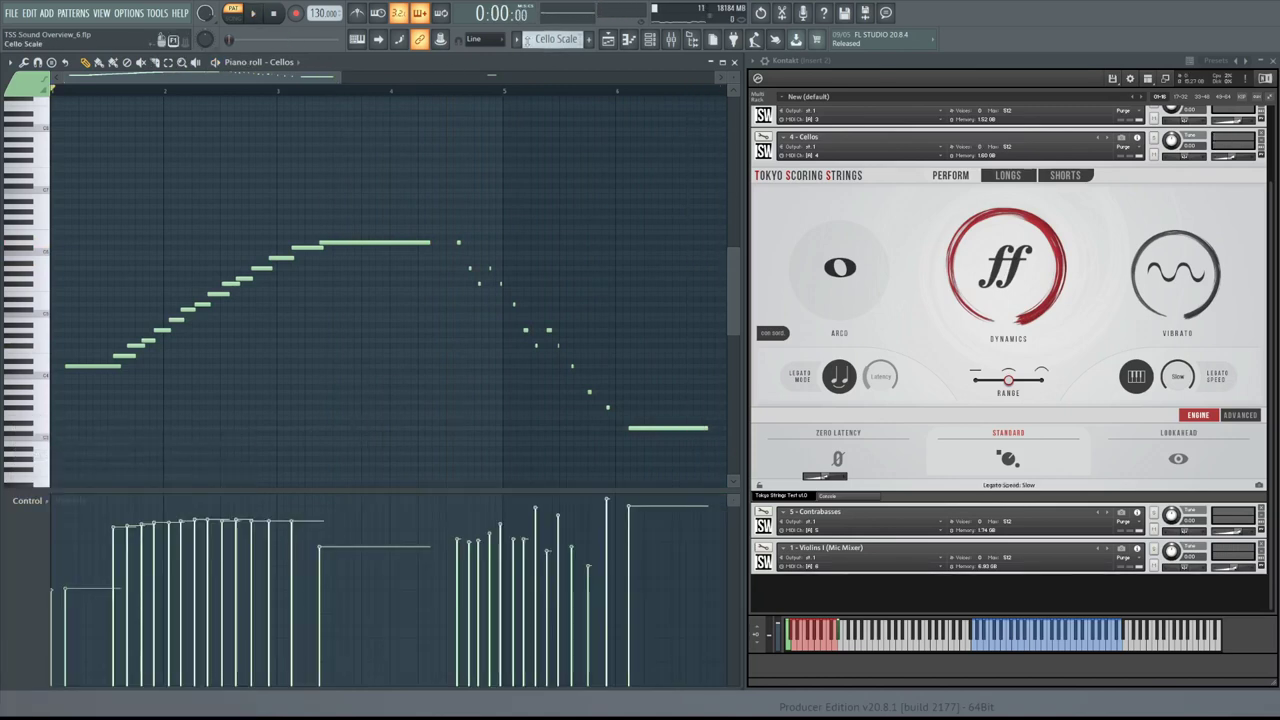
key("KP_Add")
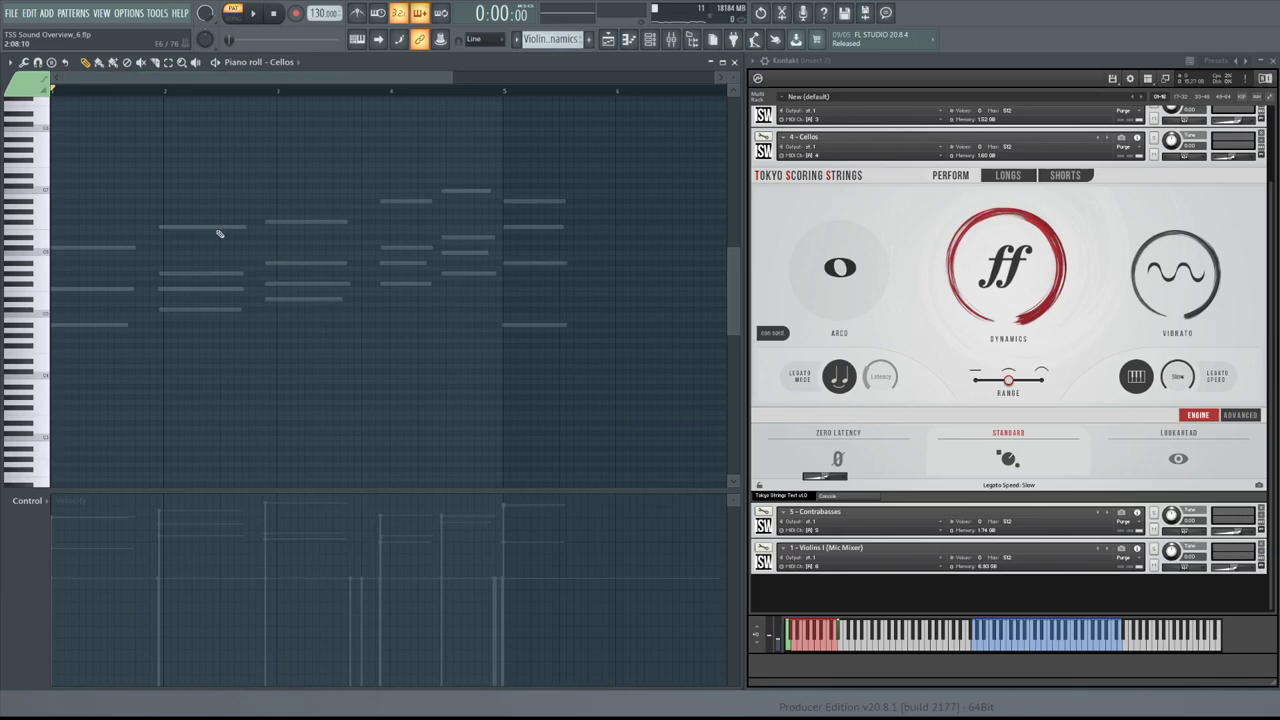
Step: Switch to the Bass Lively pattern and show its Basses - Dynamics curve
key("KP_Add")
left_click(42, 502)
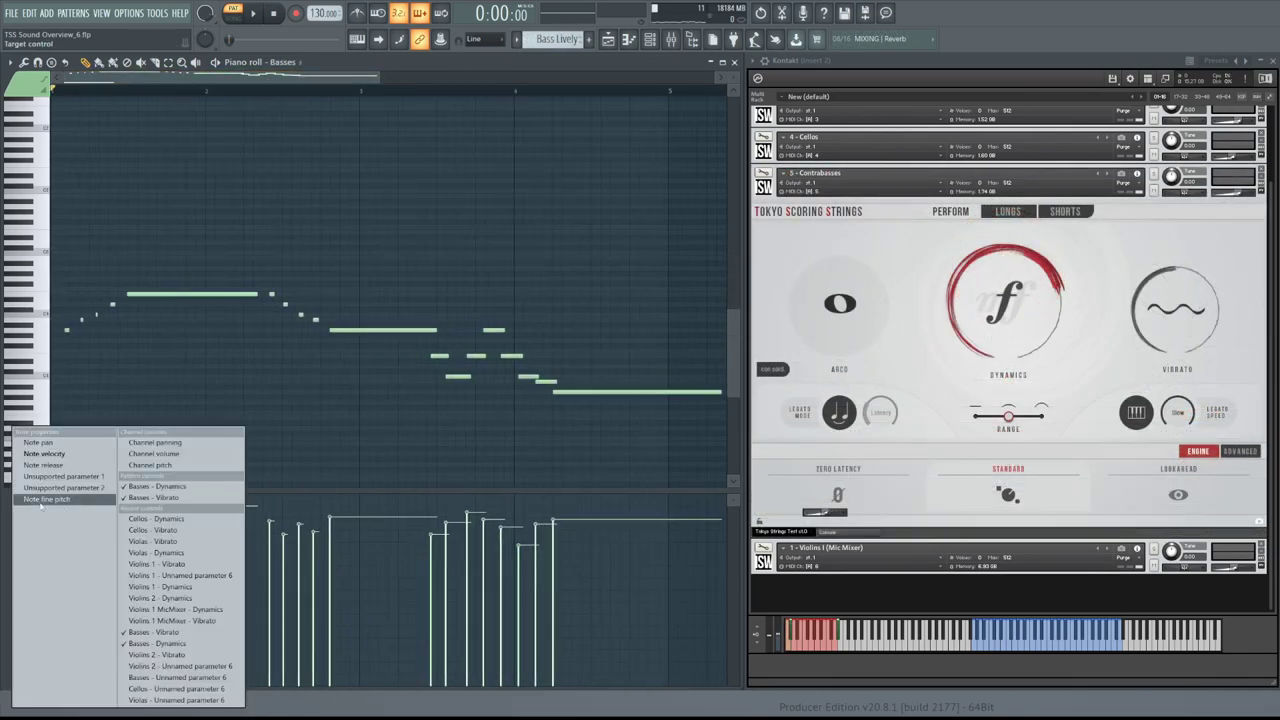
left_click(151, 487)
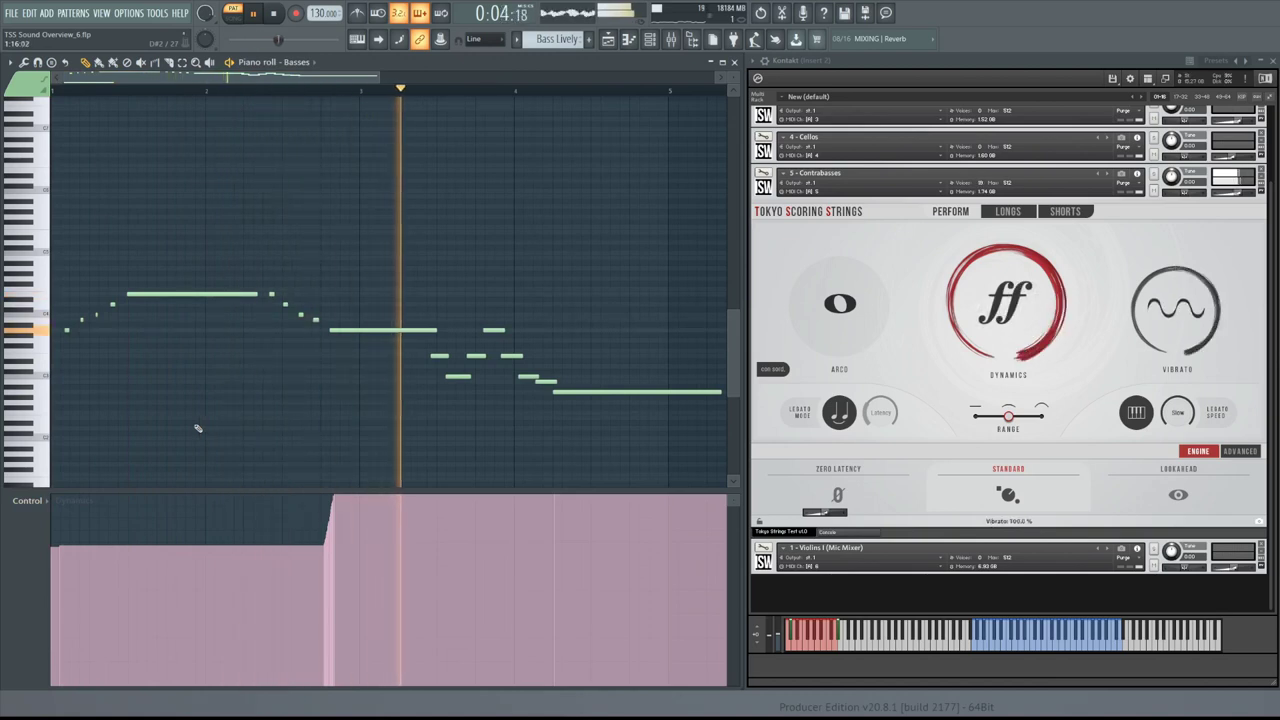
Step: Show the Basses - Vibrato curve, then pick the Bass Spiccato Secco pattern
left_click(24, 503)
left_click(80, 558)
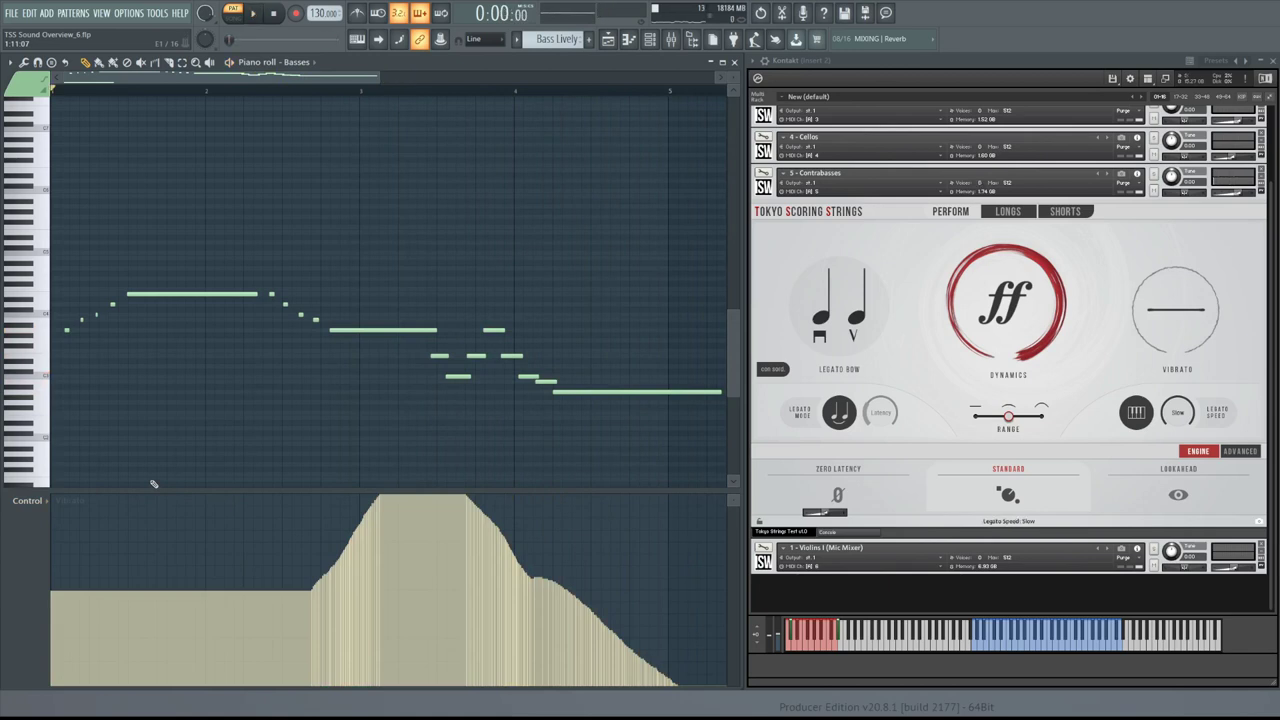
left_click(153, 484)
left_click(70, 503)
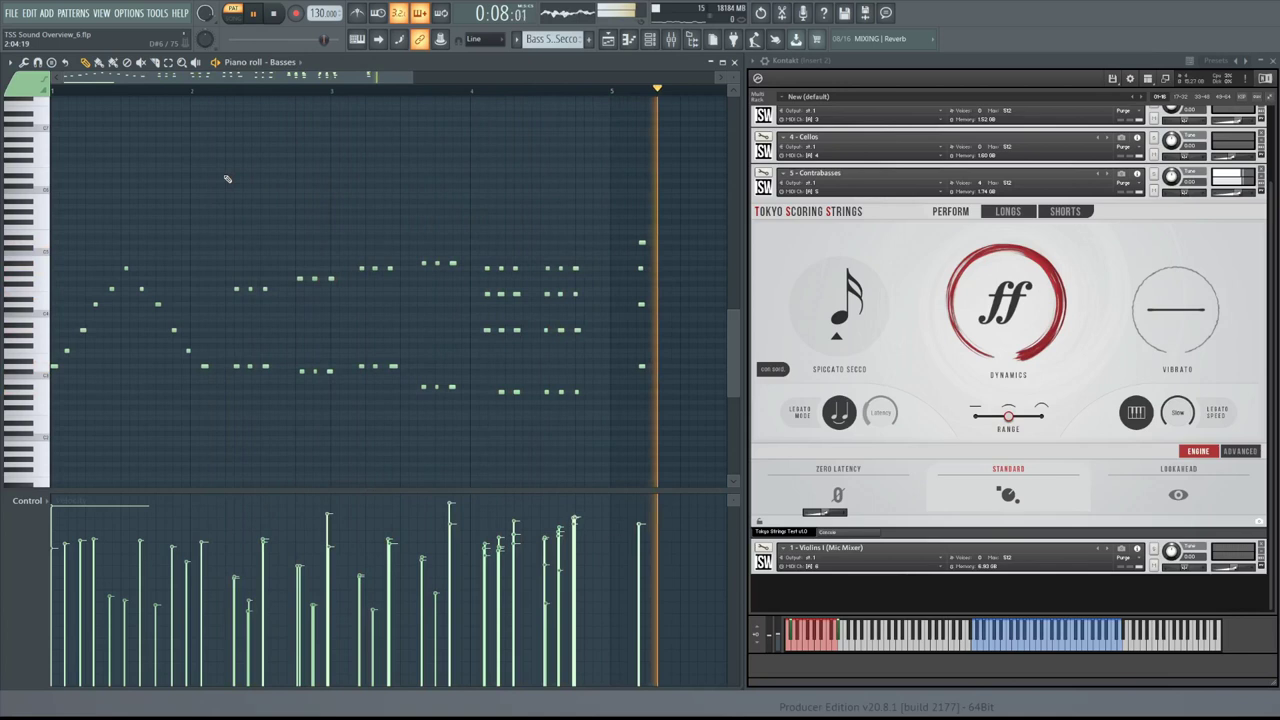
Step: Stop the spiccato bass and scroll the pattern selector through Bass Staccatos to Bass Arp
key("space")
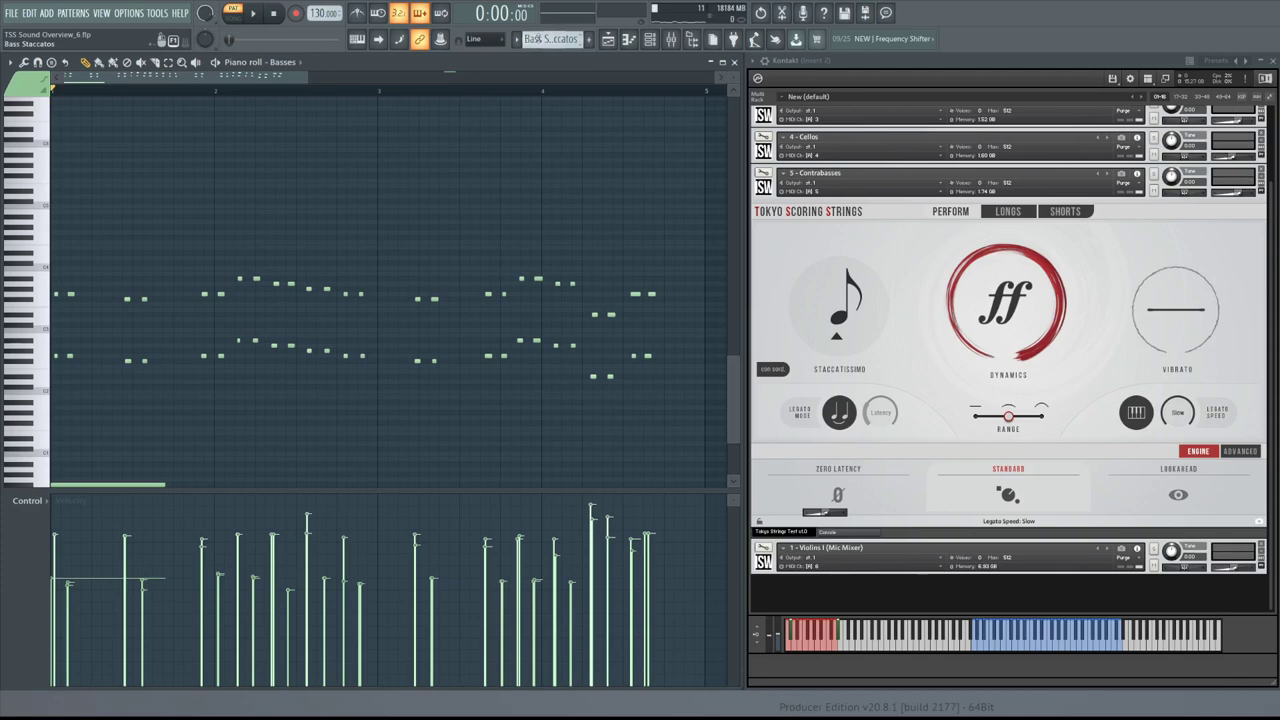
scroll(531, 38, "down", 1)
scroll(335, 150, "down", 3)
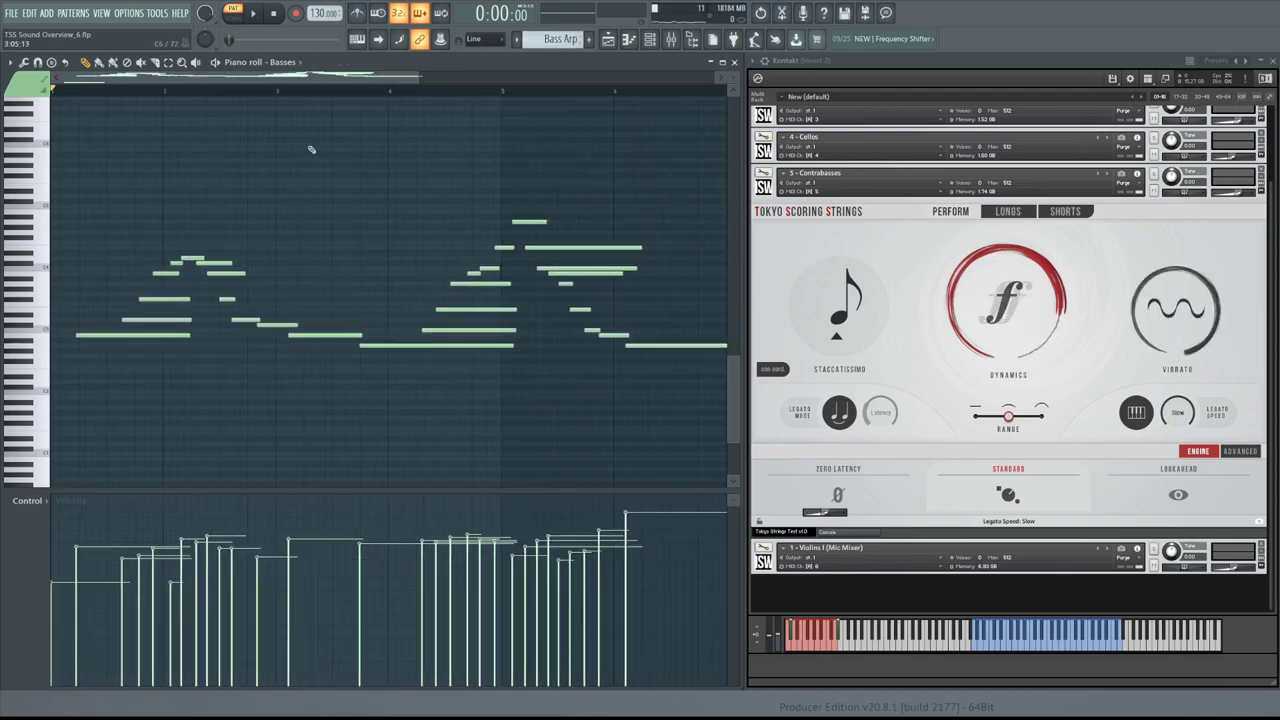
key("space")
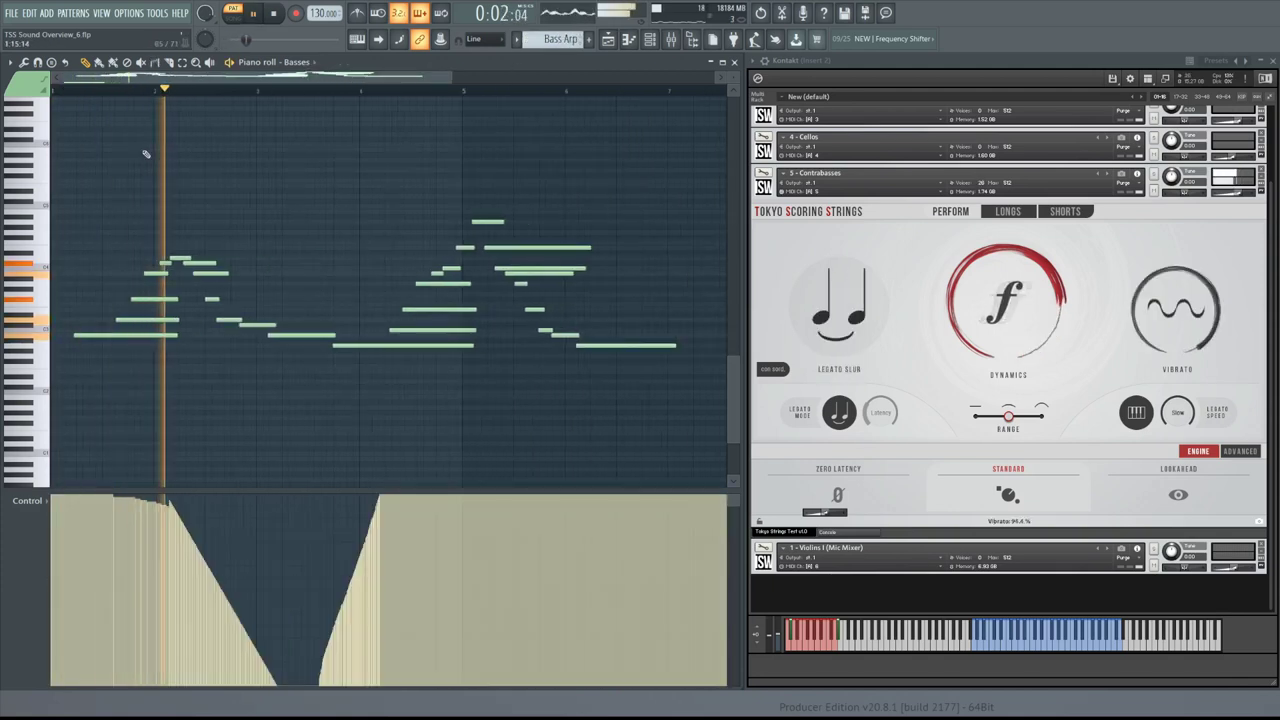
left_click(28, 500)
left_click(130, 486)
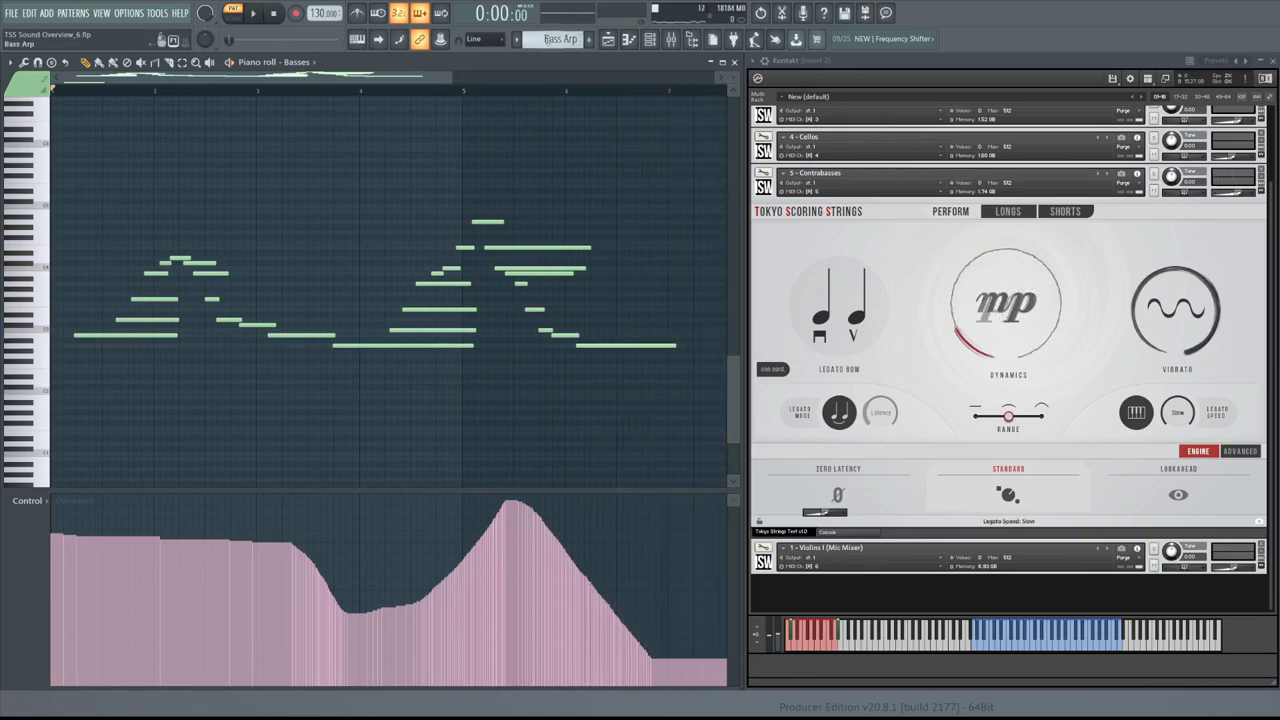
Step: Play Pattern 23, viewing the Violins 2, Violas and Cellos parts in turn
key("F4")
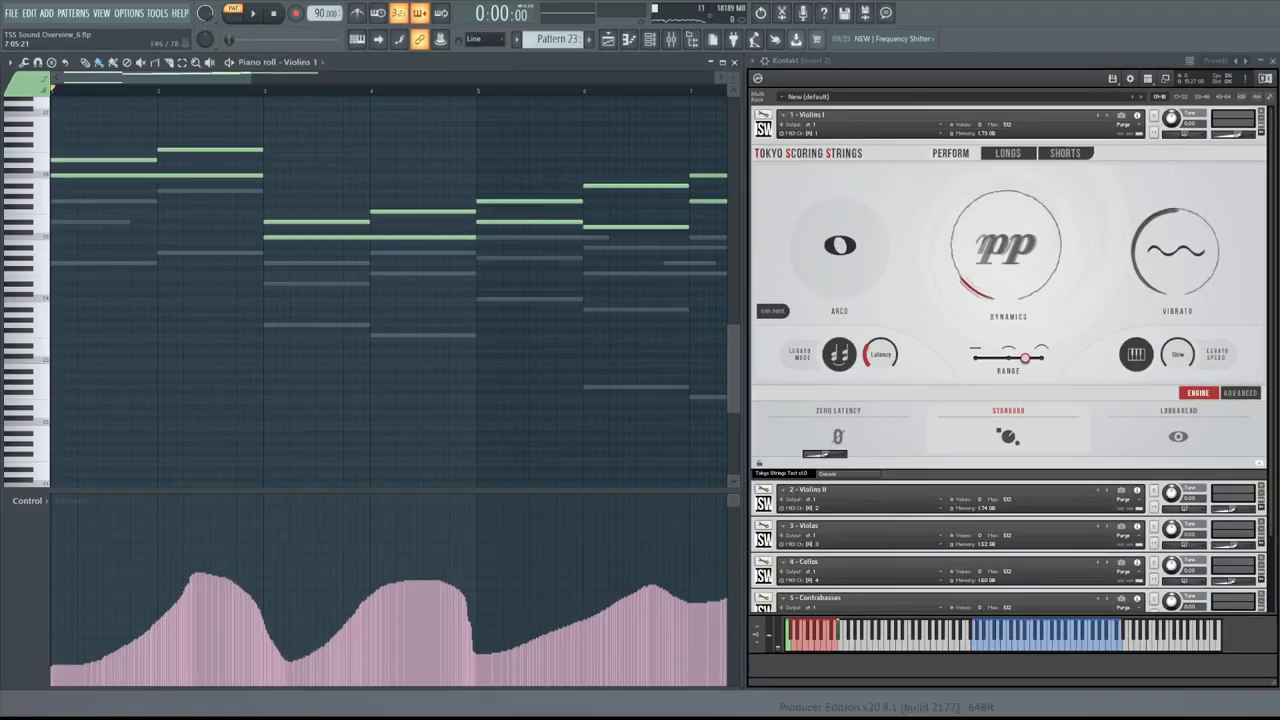
key("space")
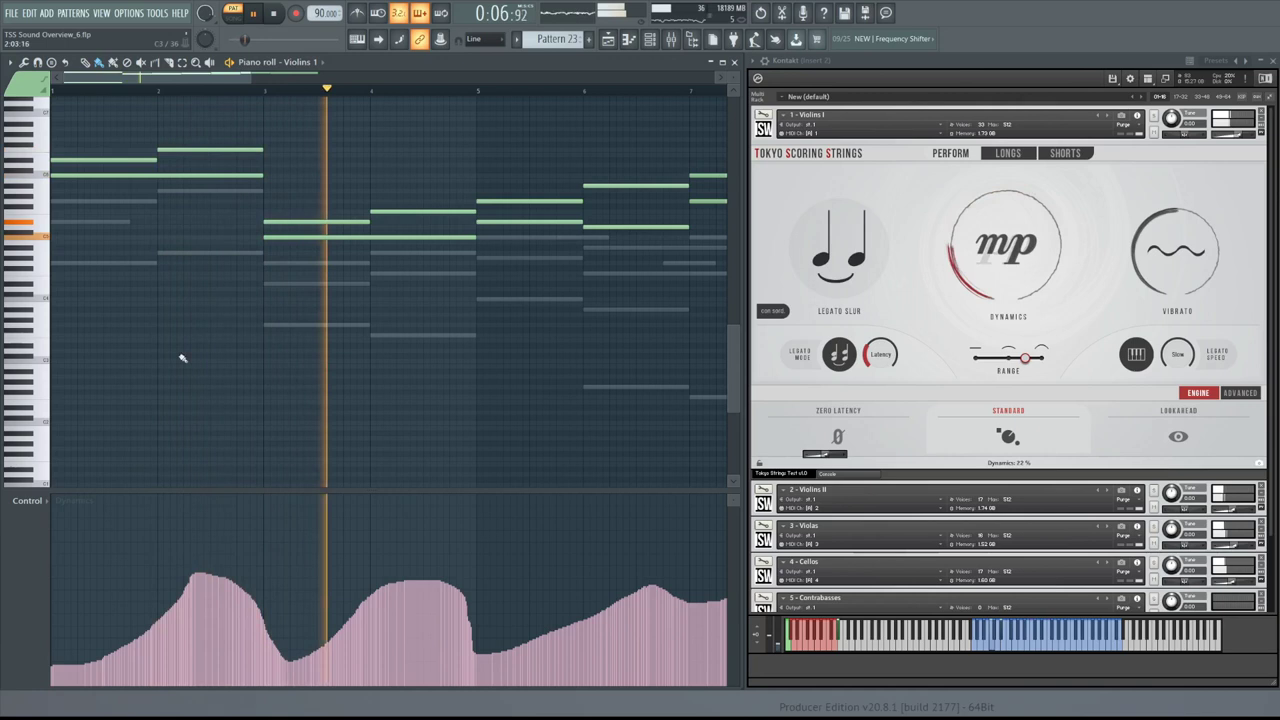
double_click(318, 264)
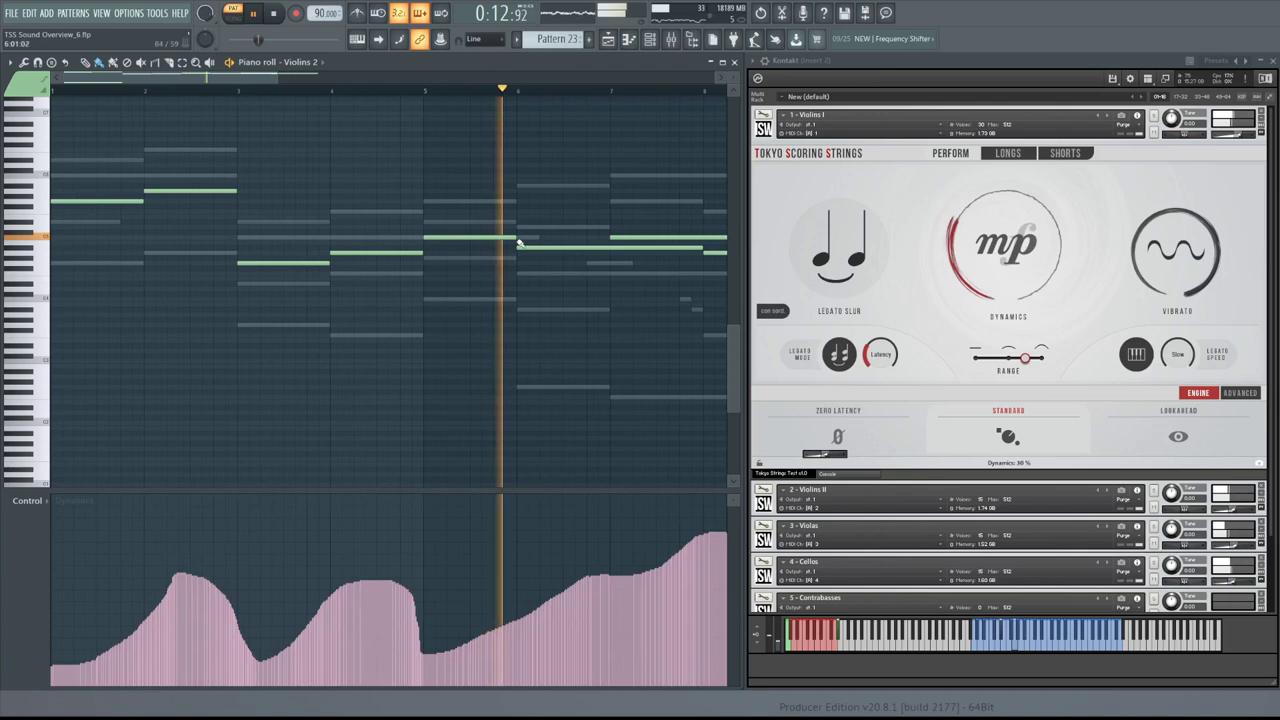
scroll(494, 248, "down", 1)
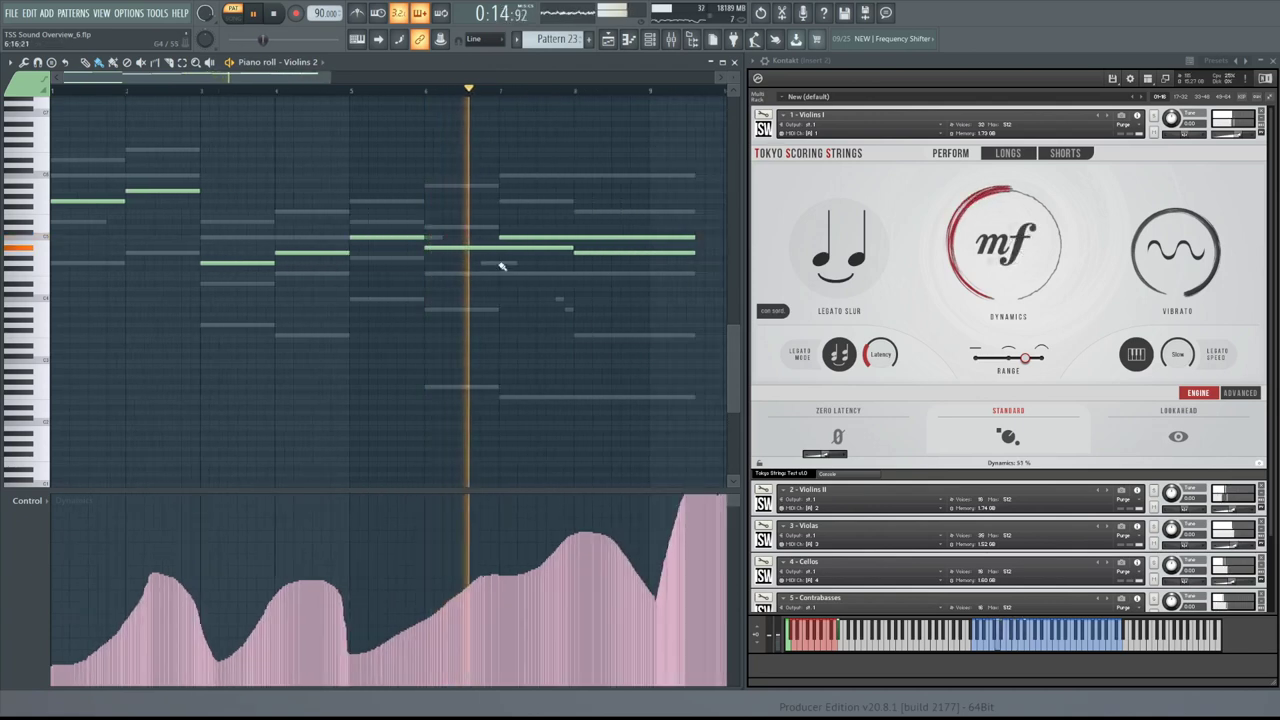
double_click(502, 264)
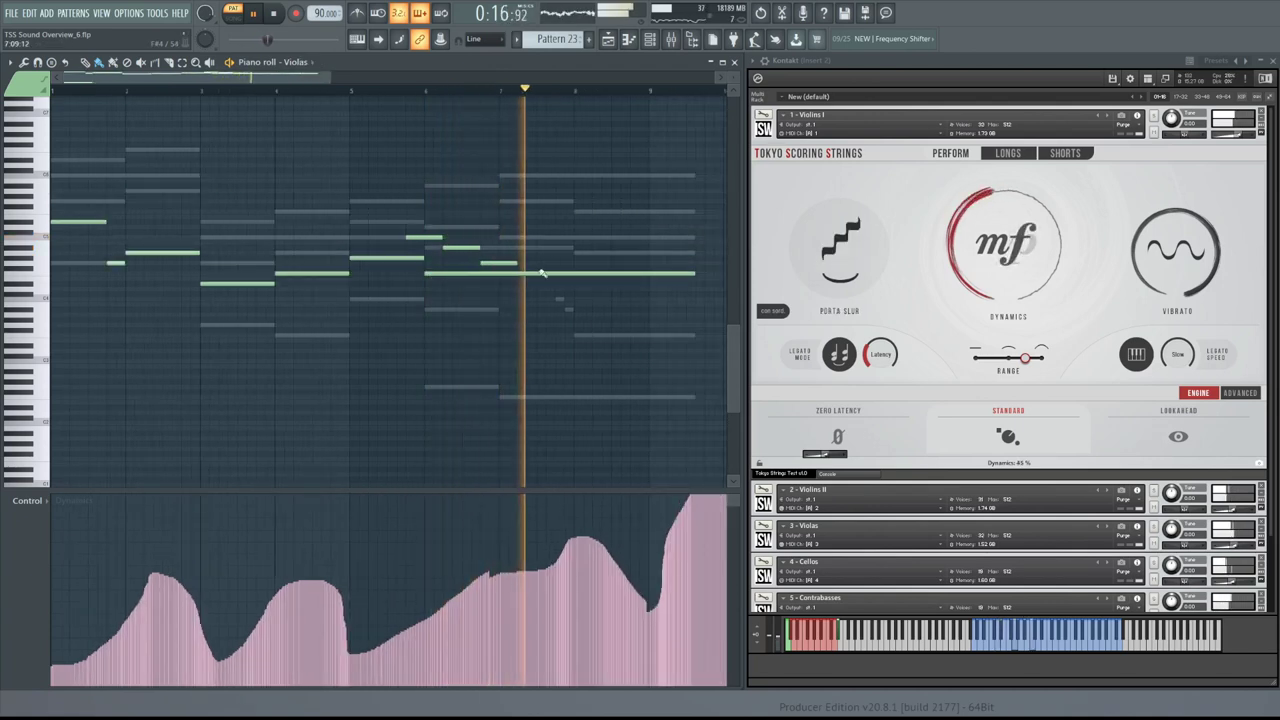
double_click(560, 300)
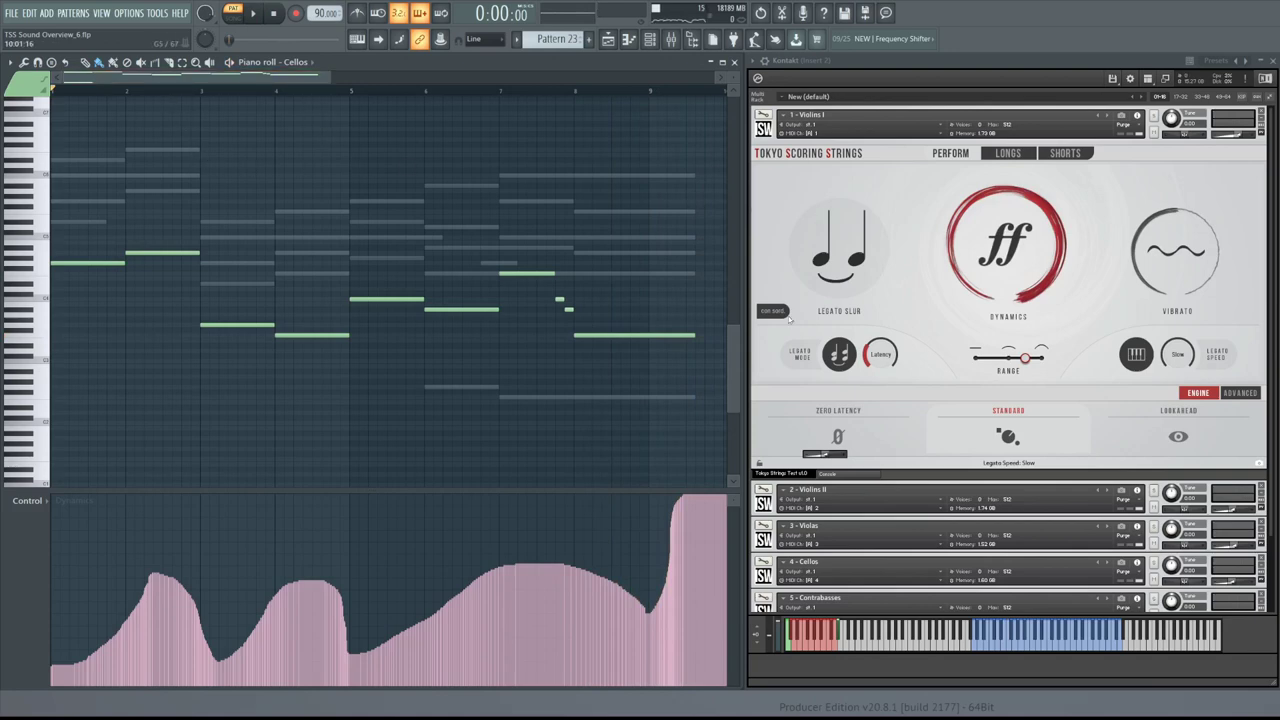
Step: Go through the Violins I, Violins II, Violas and Contrabasses Kontakt panels to enable con sord
left_click(763, 125)
left_click(763, 160)
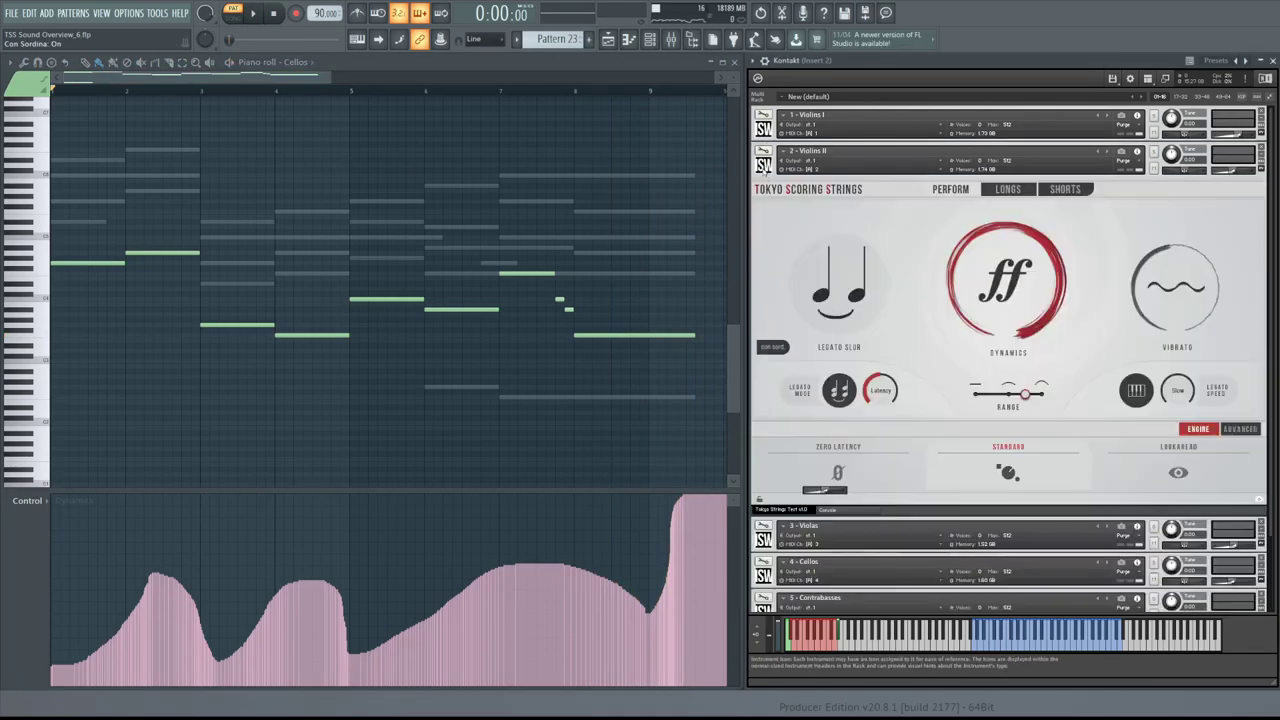
left_click(763, 160)
left_click(763, 196)
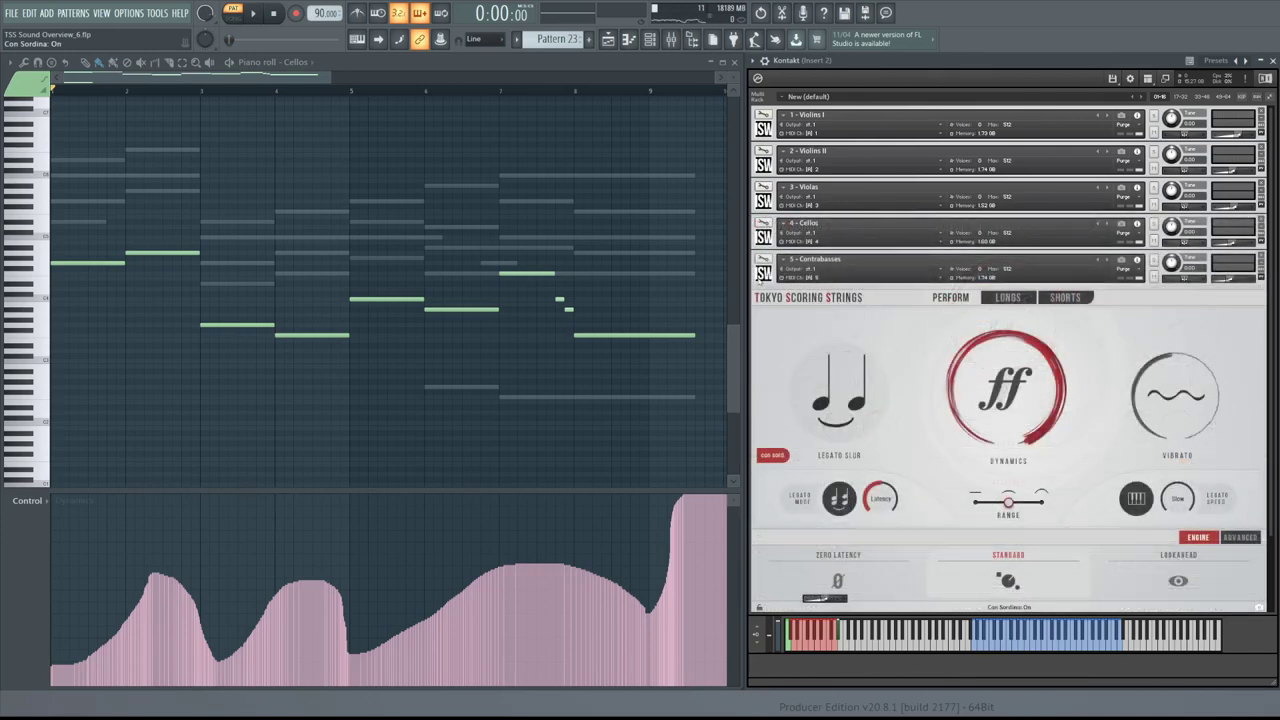
left_click(759, 277)
left_click(763, 125)
Step: Play the muted arrangement with the Violins 1 - Vibrato automation in the control lane
key("space")
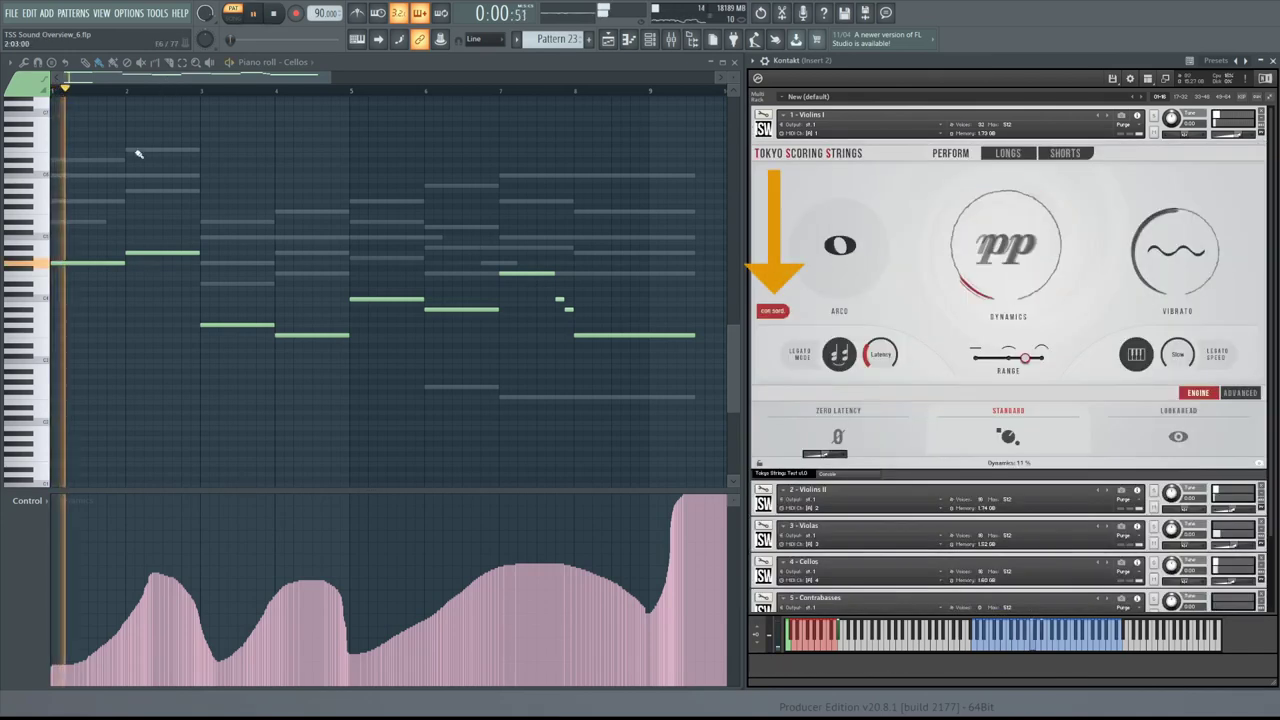
left_click(27, 504)
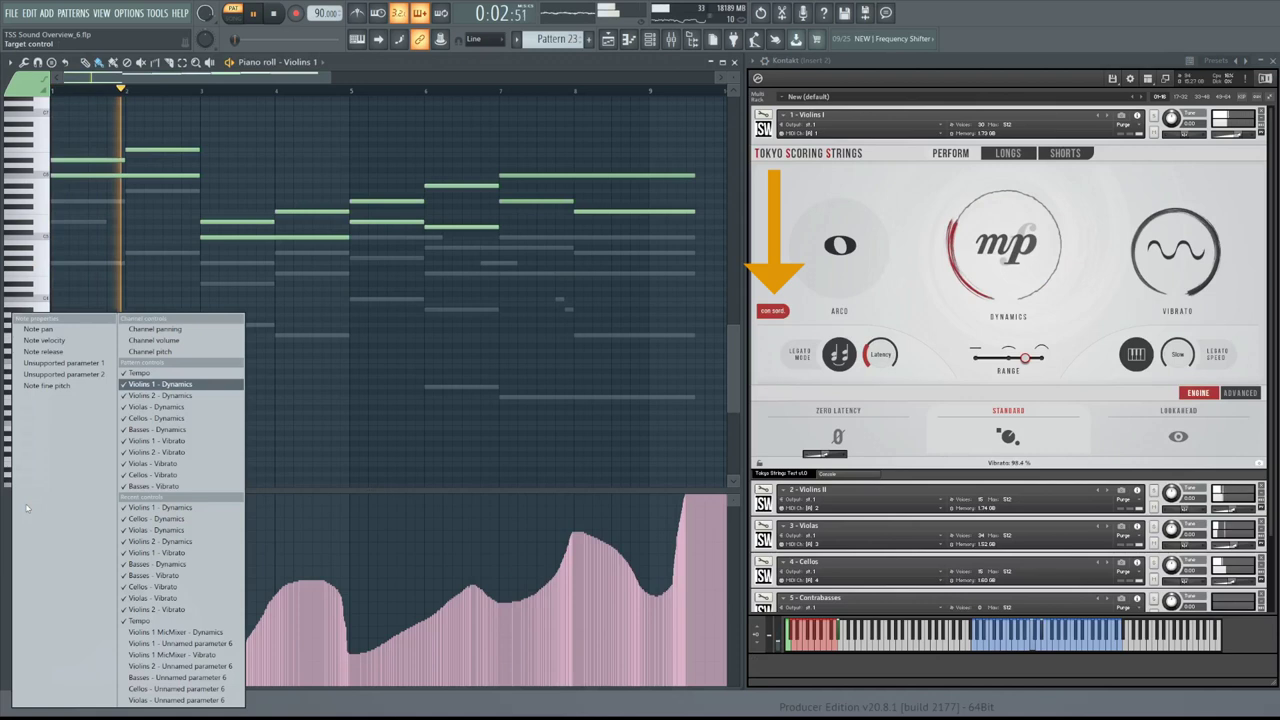
left_click(163, 440)
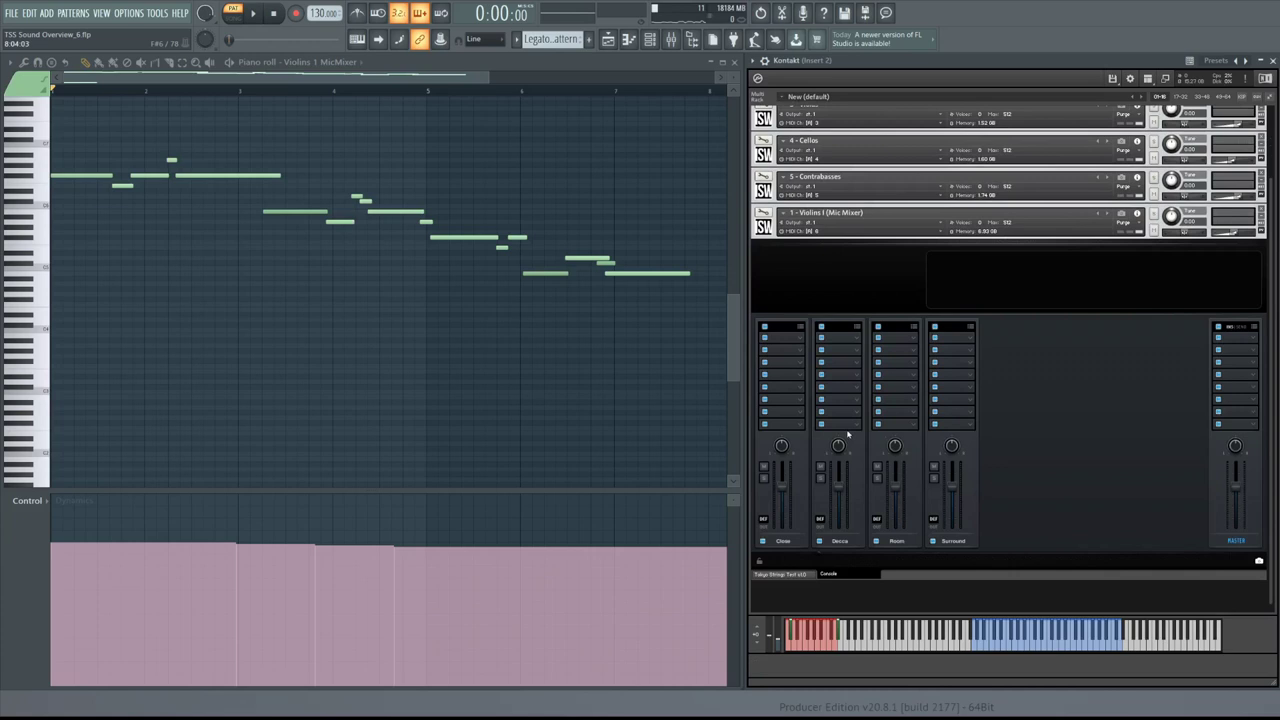
Step: Scroll to bring the Violins 1 MicMixer legato pattern and Kontakt's mic mixer into view
scroll(833, 445, "down", 1)
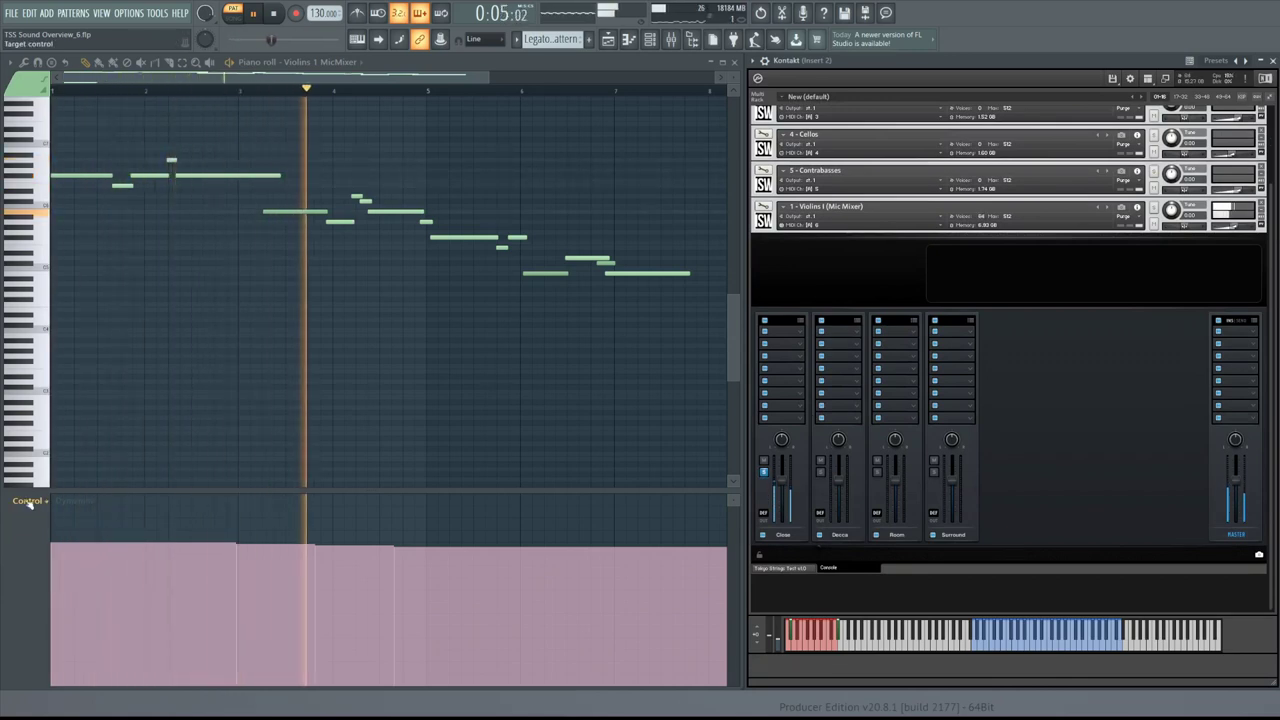
Step: Show note velocities in the control lane, then stop the legato line
left_click(27, 501)
left_click(150, 452)
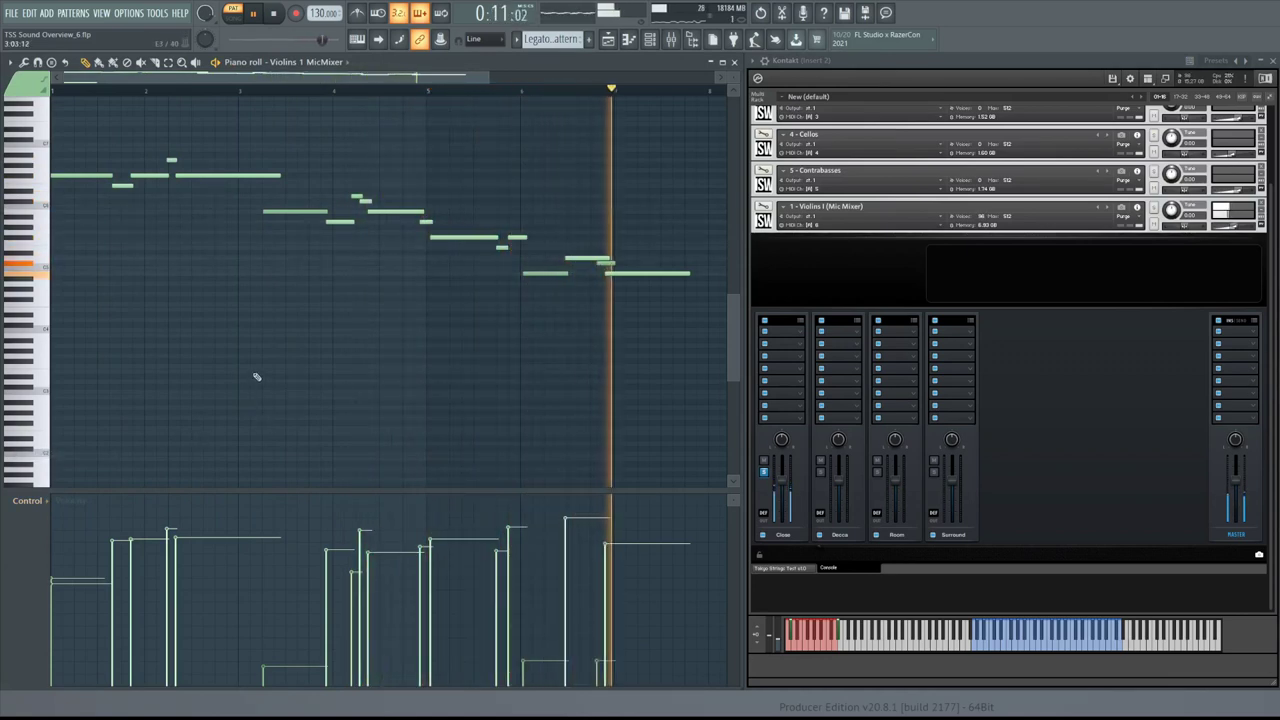
key("space")
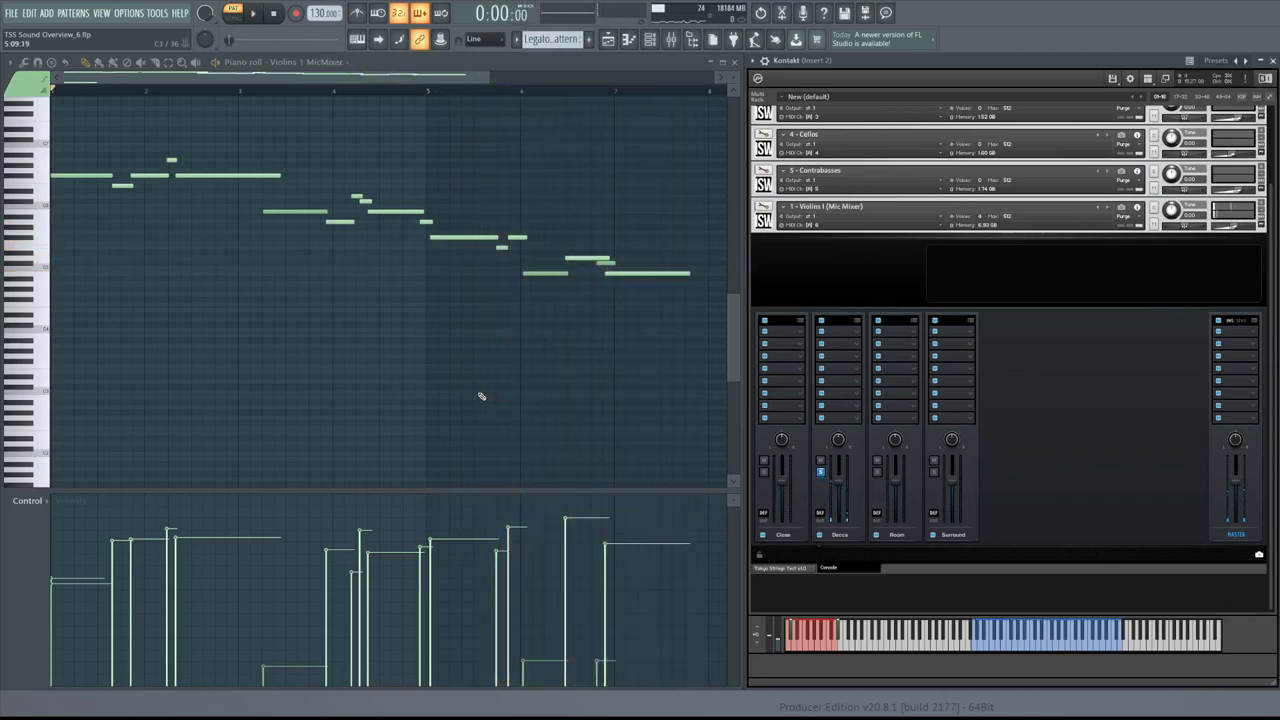
left_click_drag(468, 80, 670, 84)
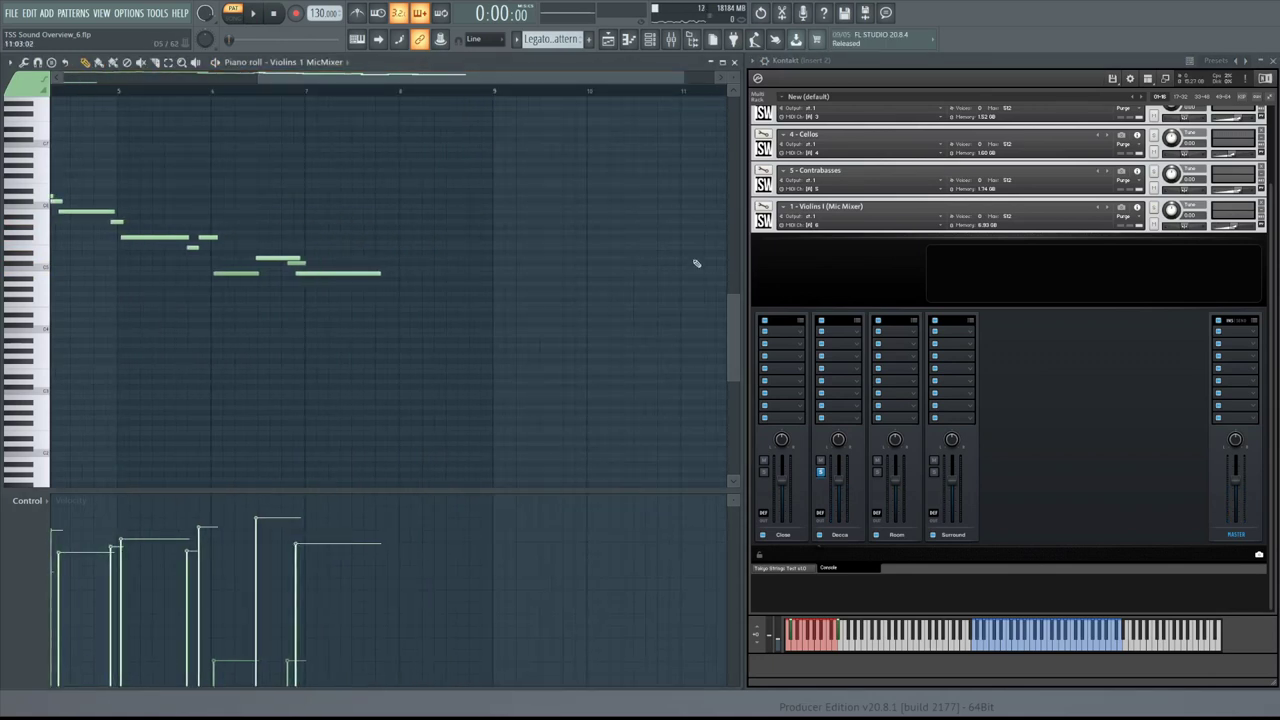
left_click_drag(507, 83, 184, 104)
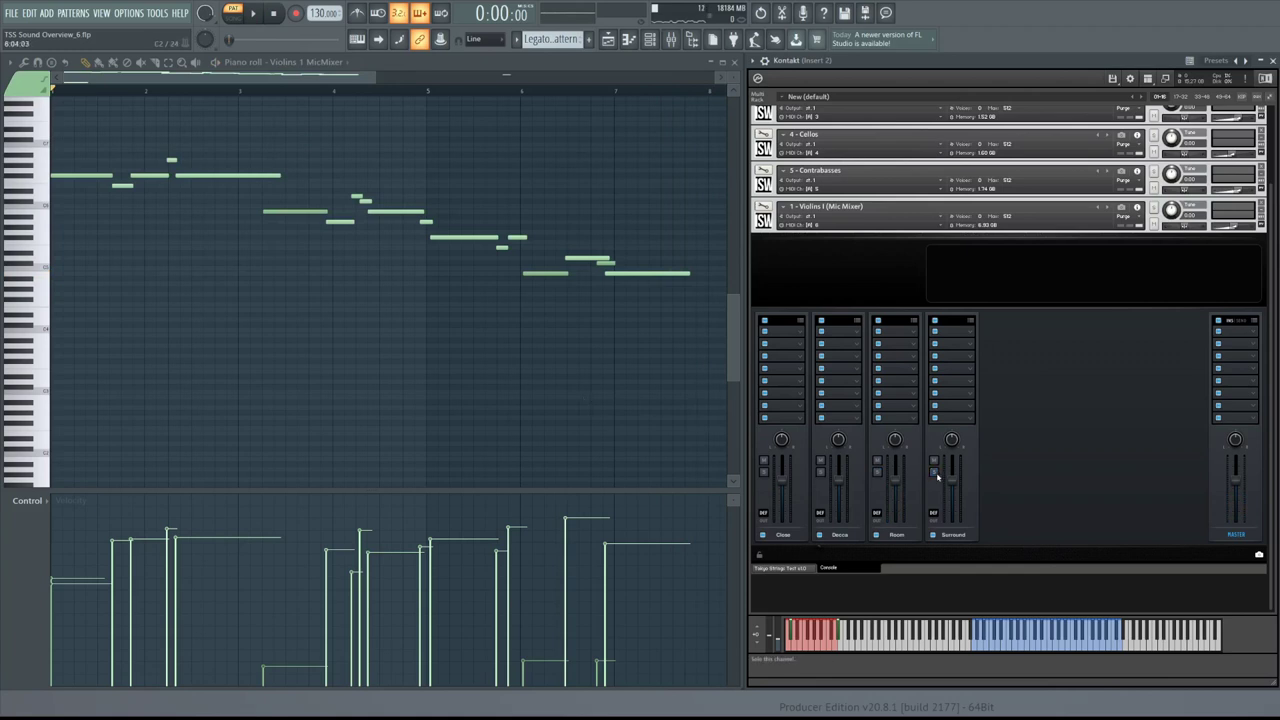
Step: Replay the legato line, toggle the mixer with F9, and restart playback
key("space")
key("space")
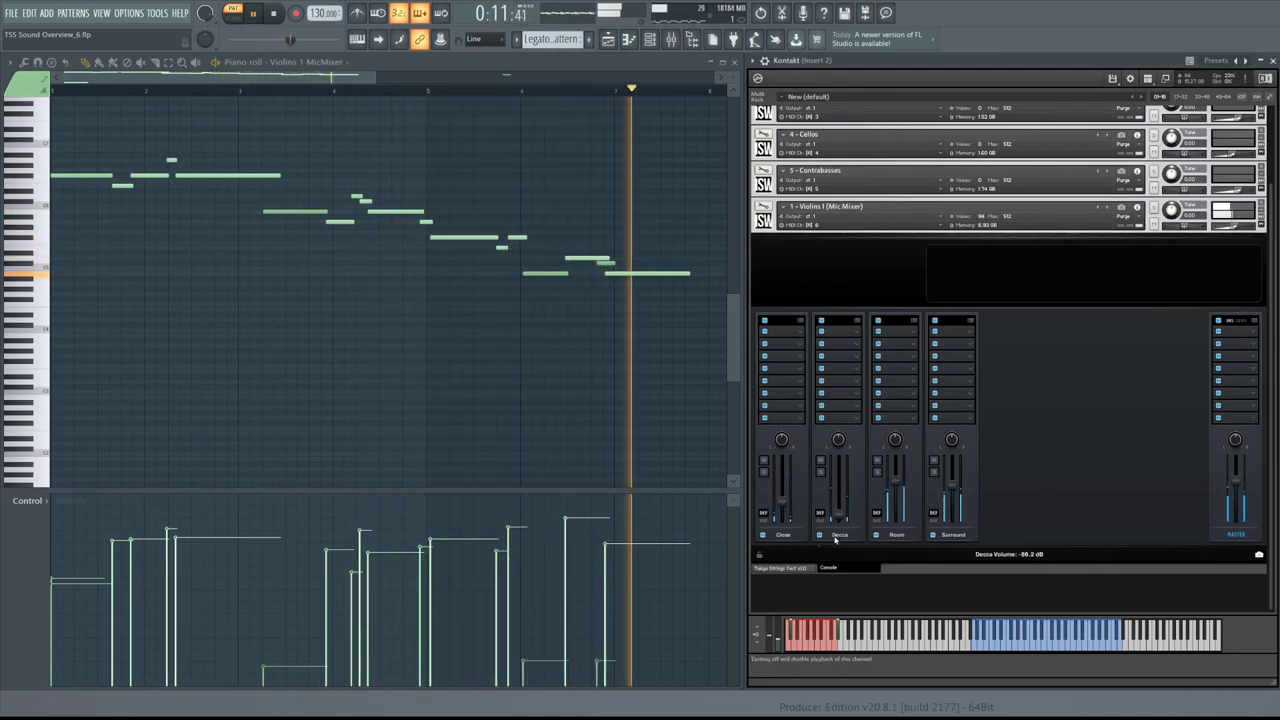
key("F9")
key("space")
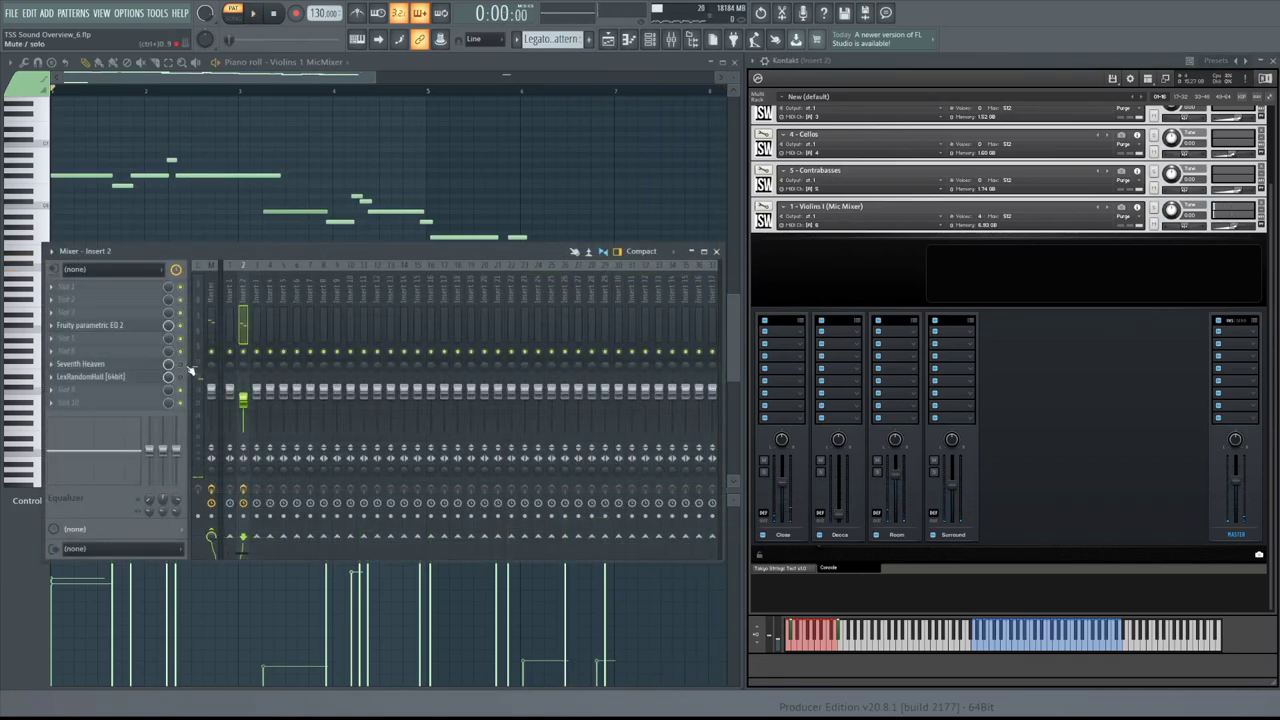
key("F9")
key("space")
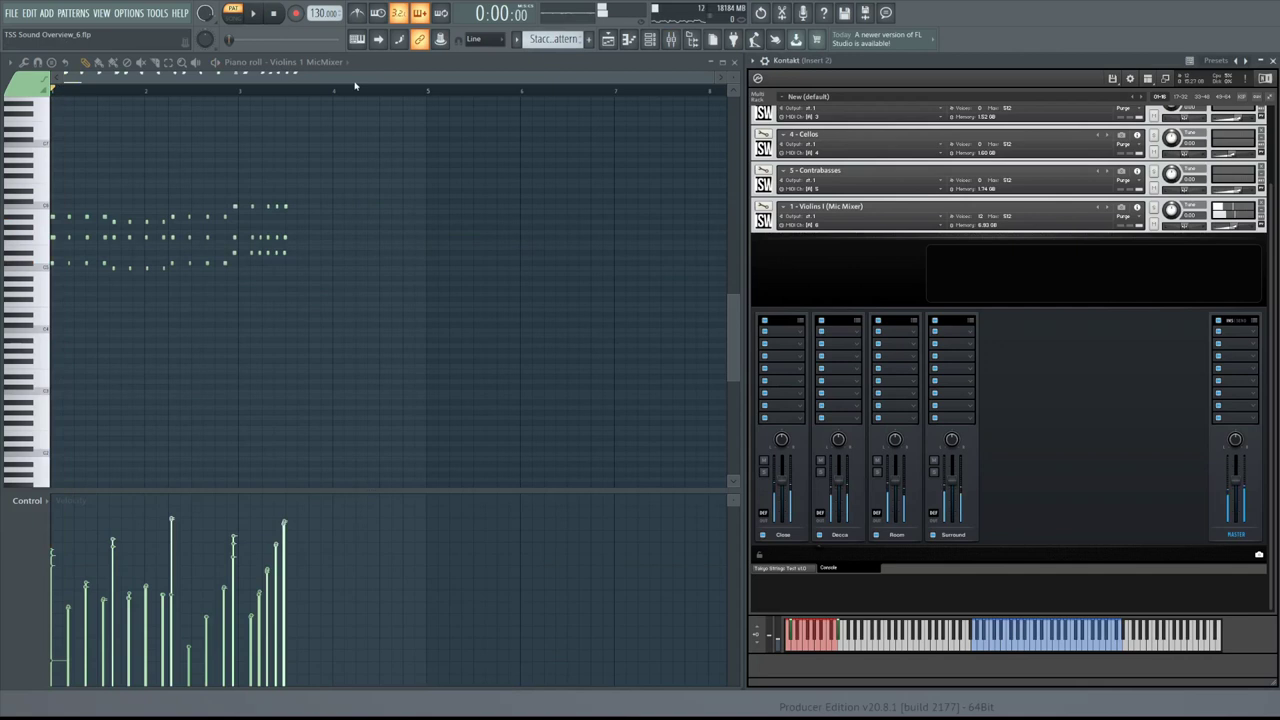
Step: Zoom into the staccato pattern in the piano roll and play it several times
left_click_drag(354, 86, 226, 146)
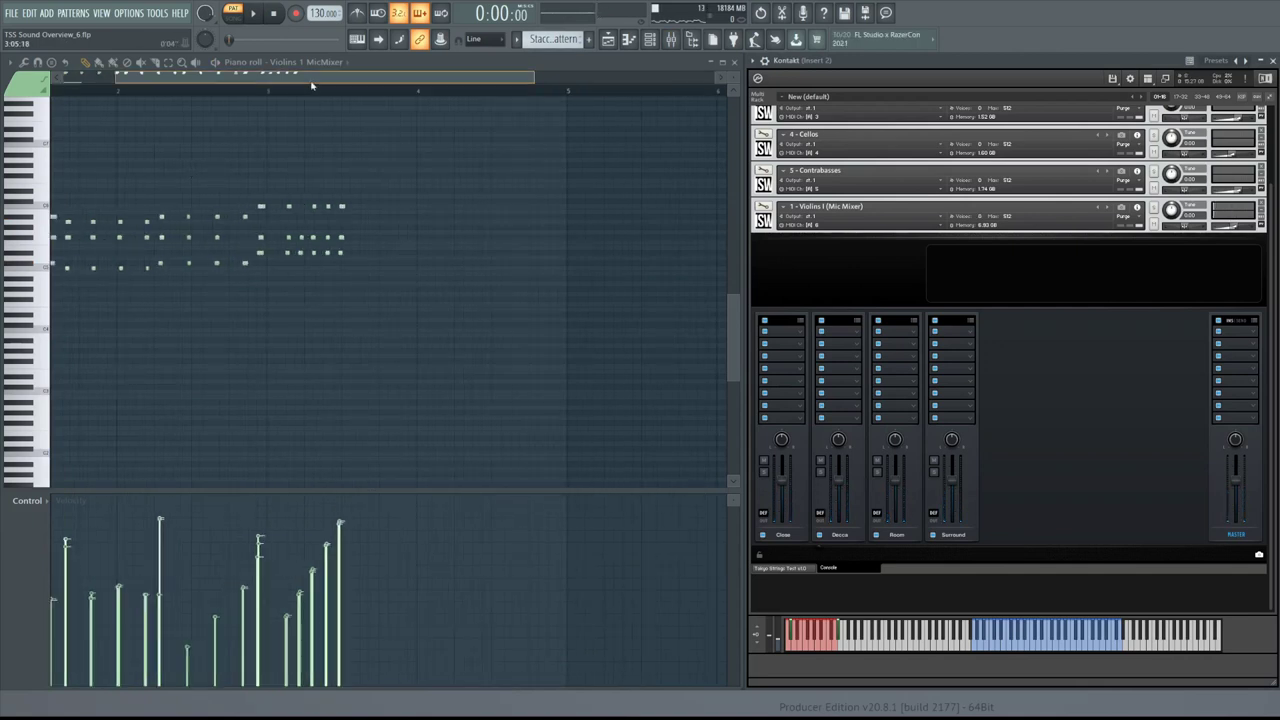
left_click_drag(311, 86, 68, 94)
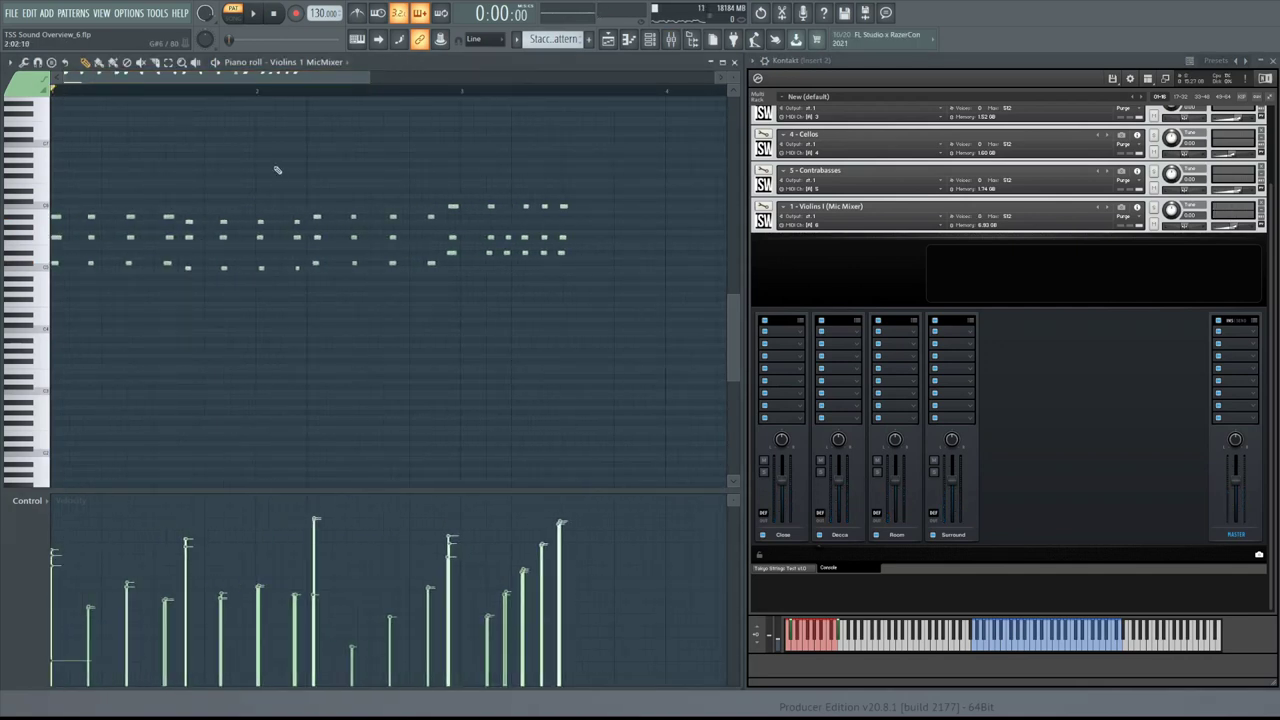
left_click_drag(251, 86, 26, 90)
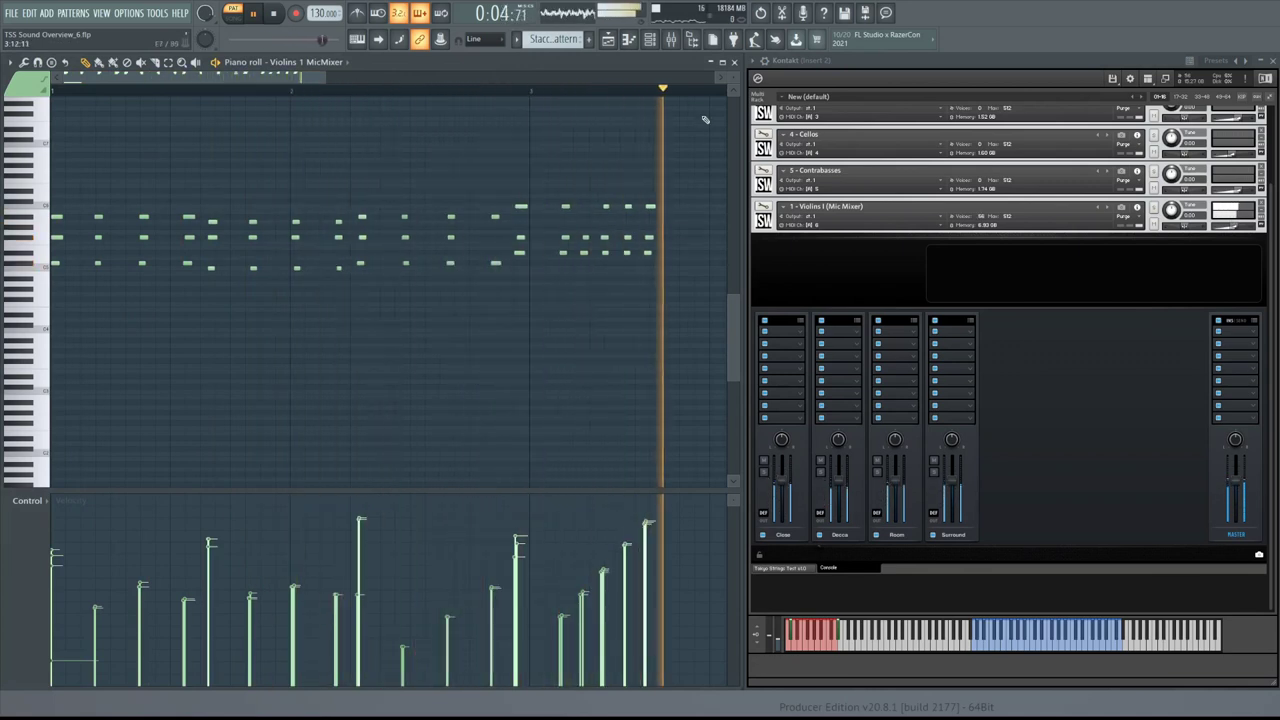
key("space")
key("space")
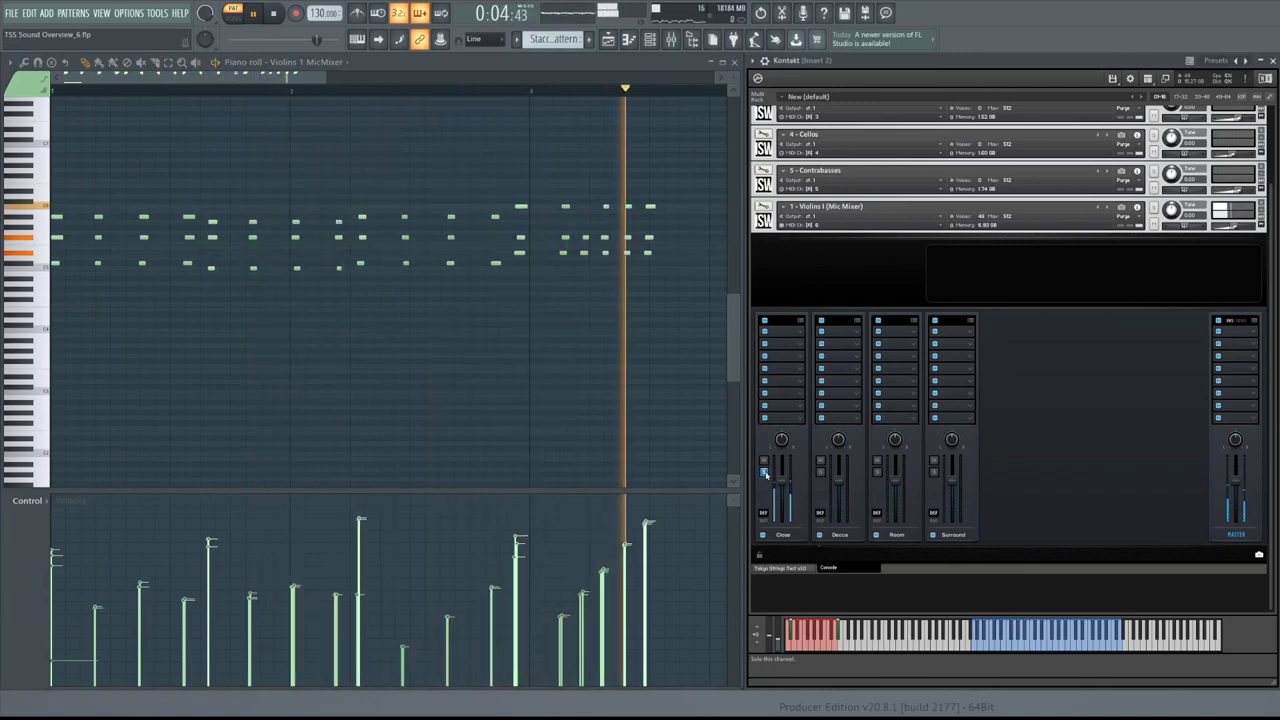
key("space")
key("space")
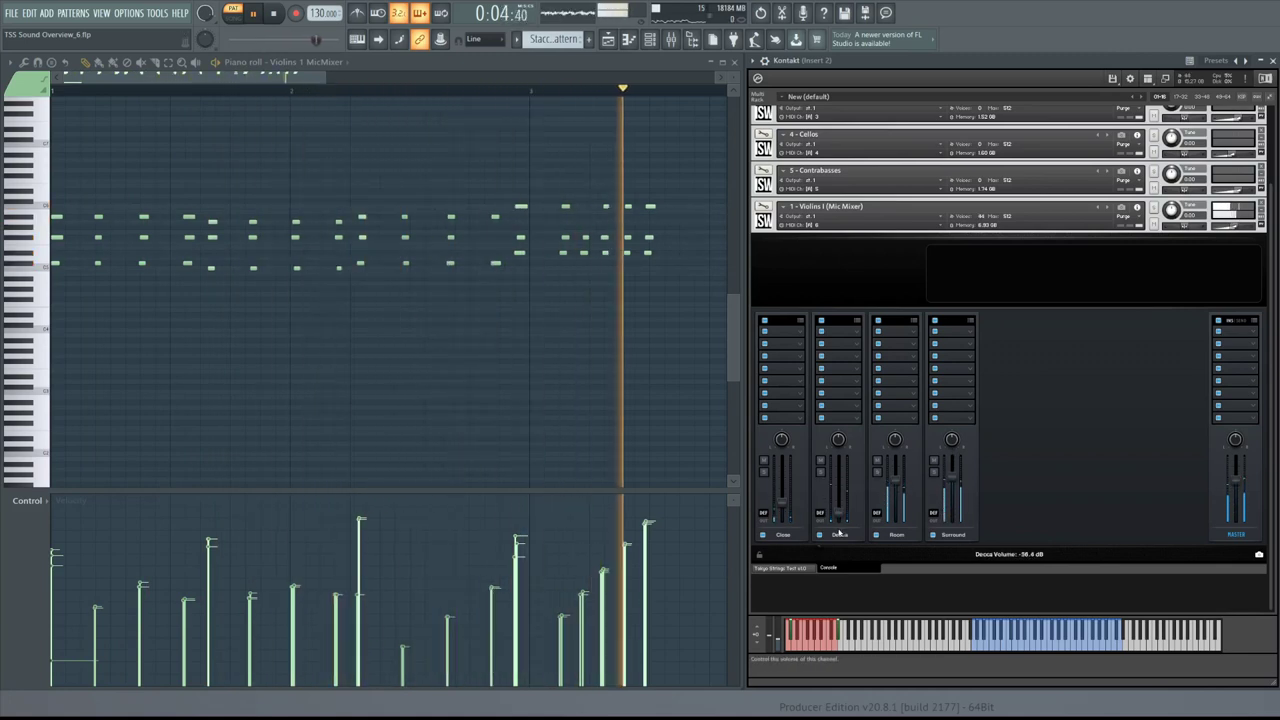
key("space")
key("space")
Step: Raise the Decca mic level to 2.2 dB and toggle the mixer window
left_click_drag(833, 515, 850, 460)
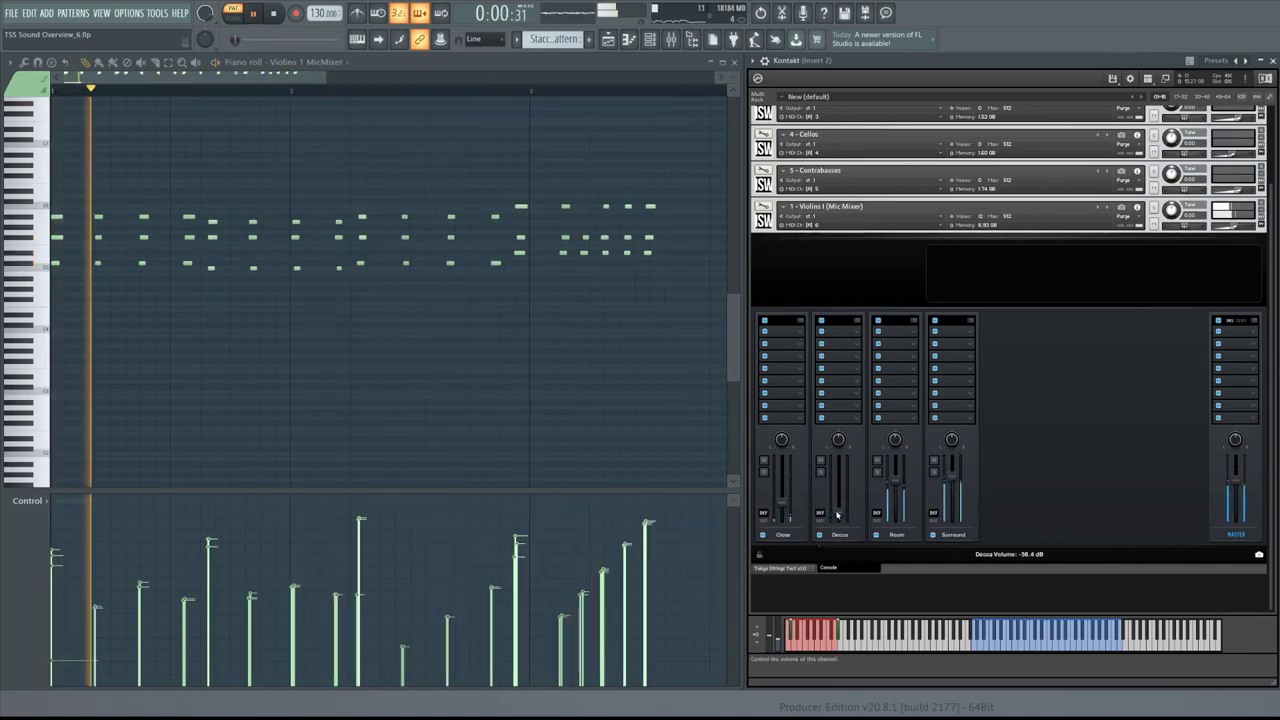
key("F9")
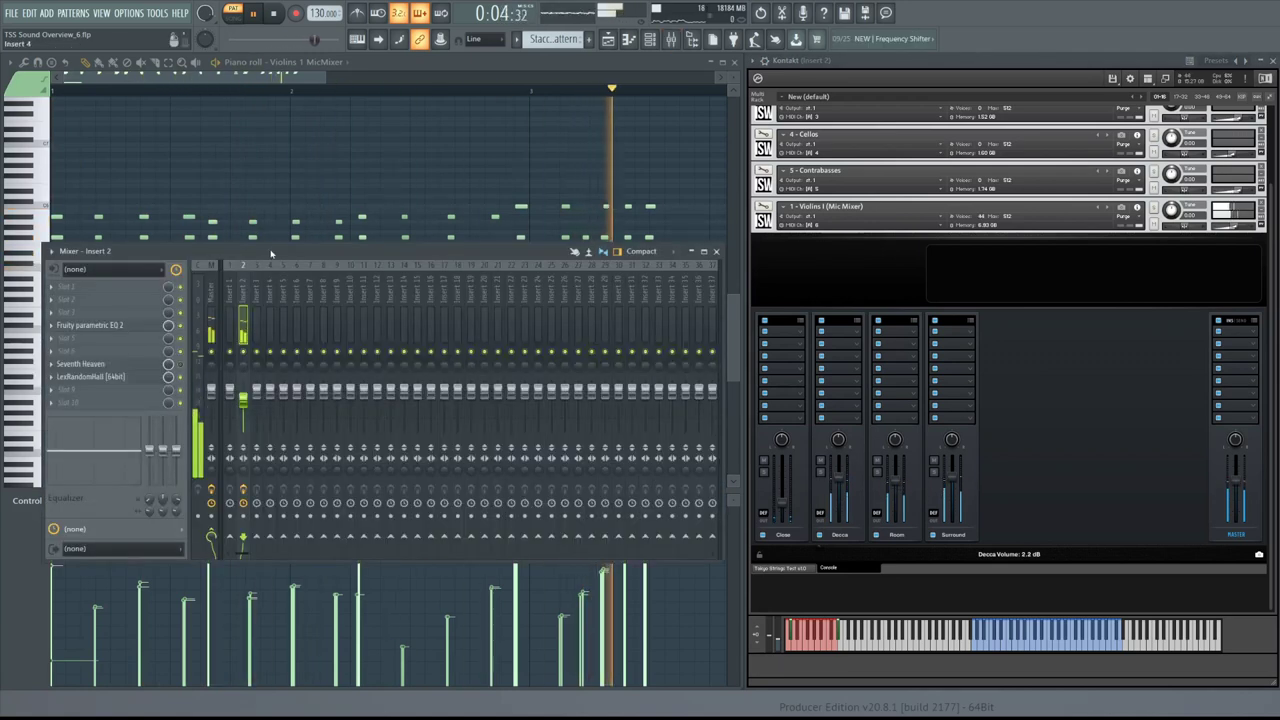
key("F9")
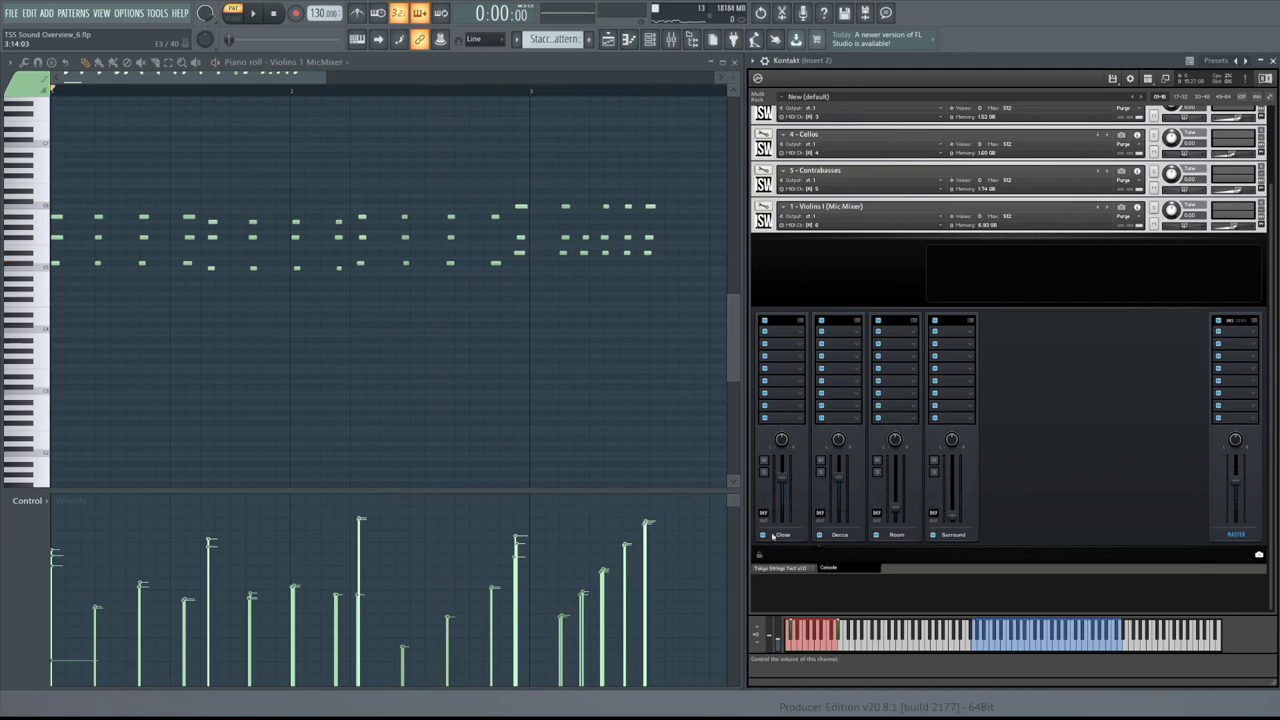
Step: Return Kontakt to the Tokyo Scoring Strings Perform page for Violins I, showing Staccatissimo
left_click(781, 567)
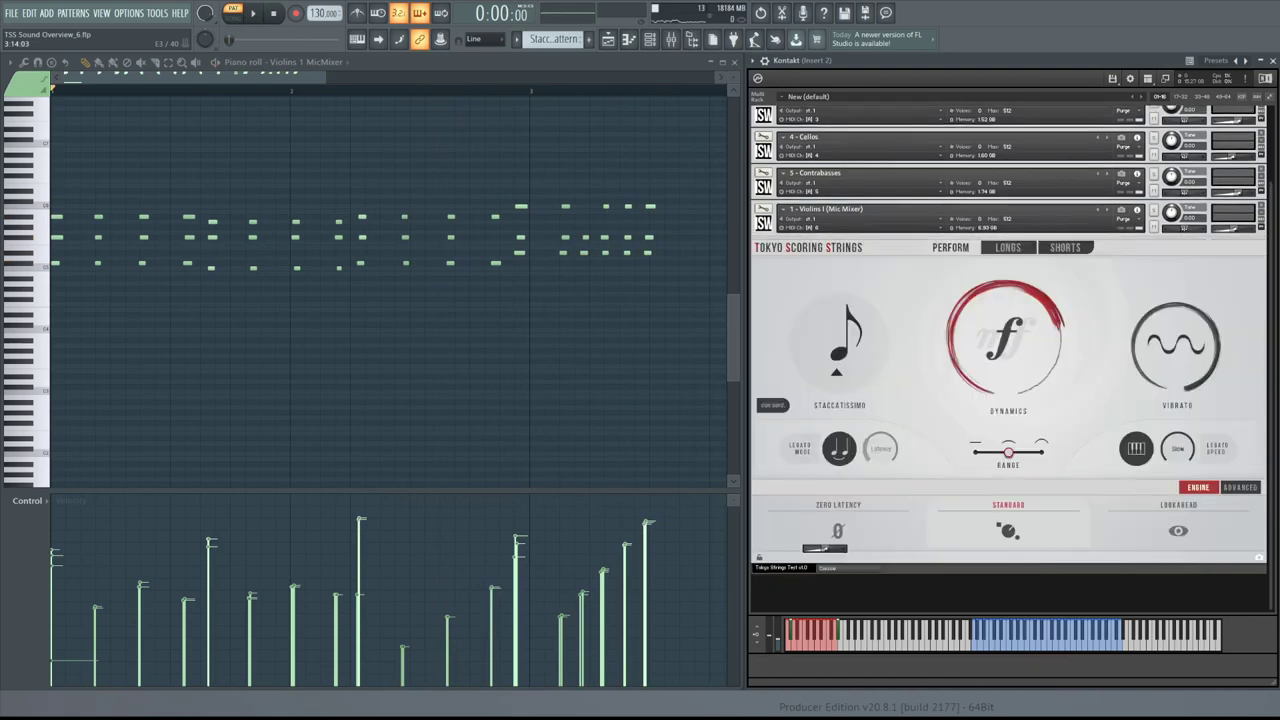